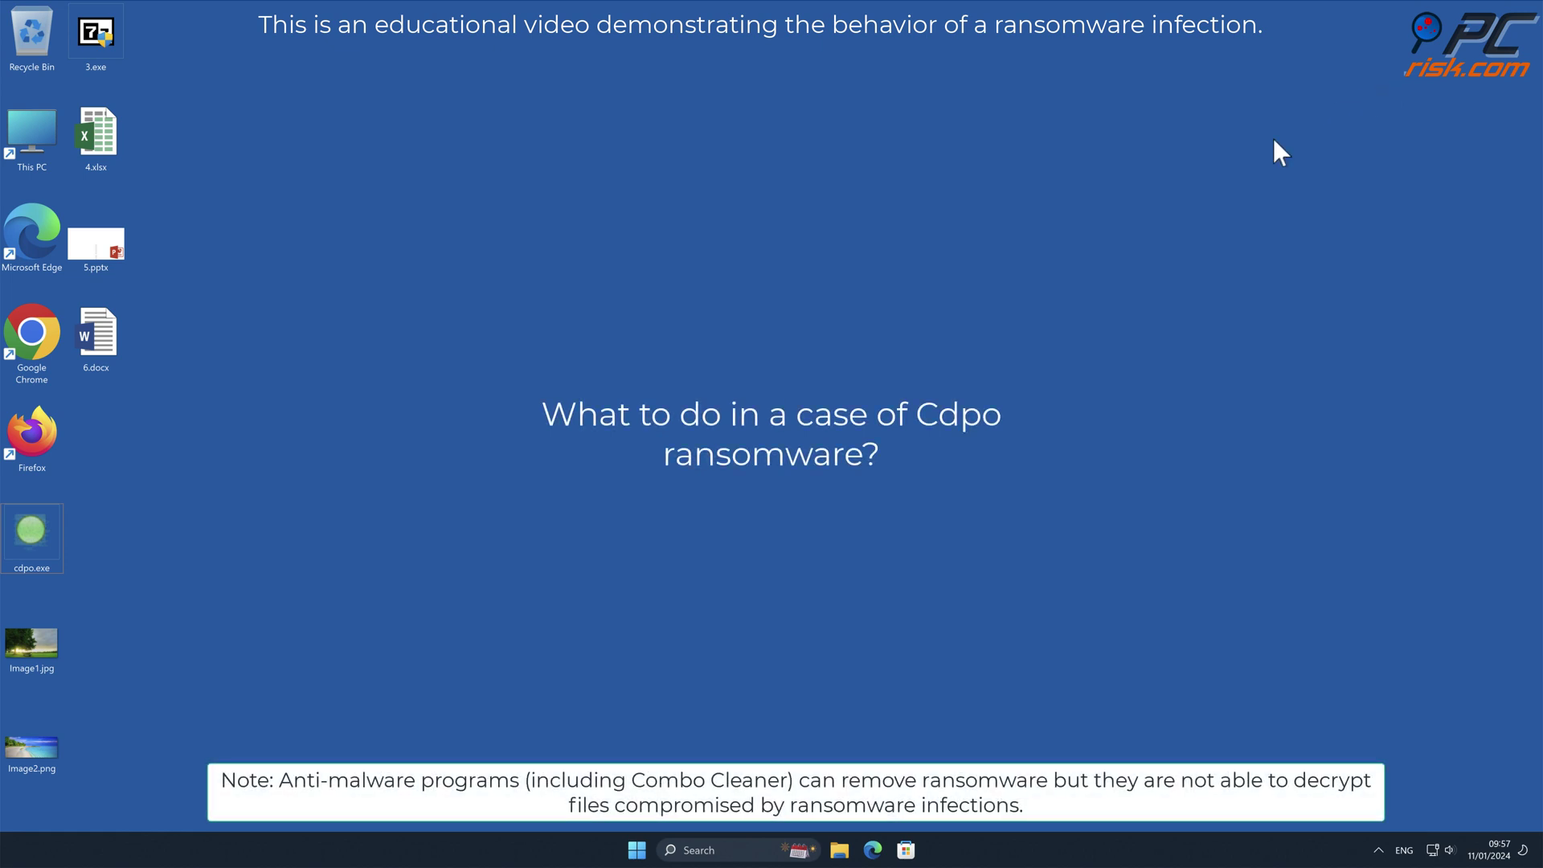
- Preview Image2.png, then run cdpo.exe as administrator and approve the UAC prompt
double_click(53, 743)
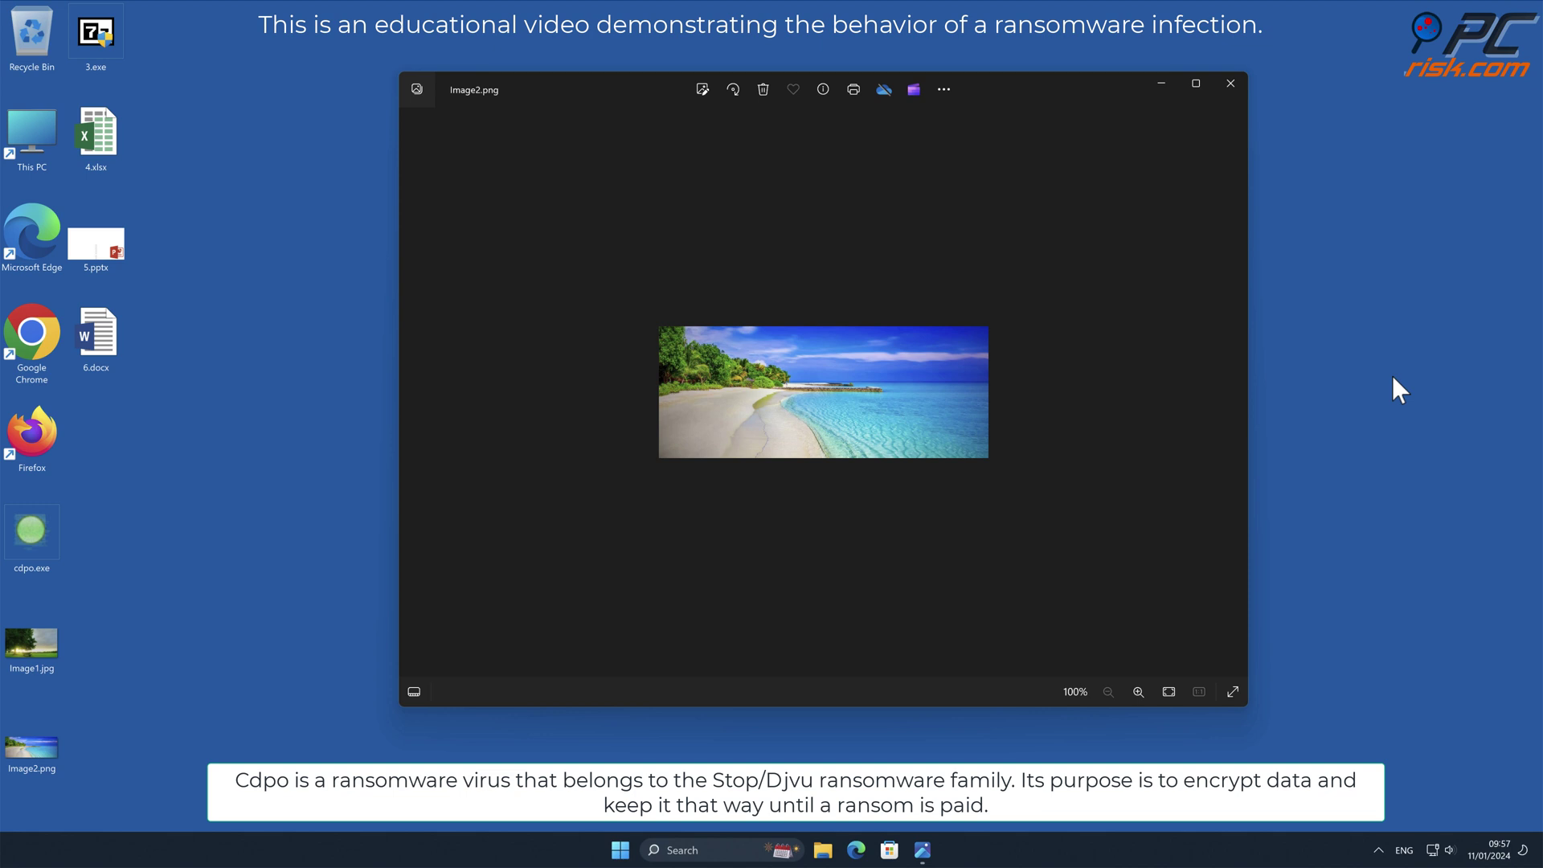
click(1231, 83)
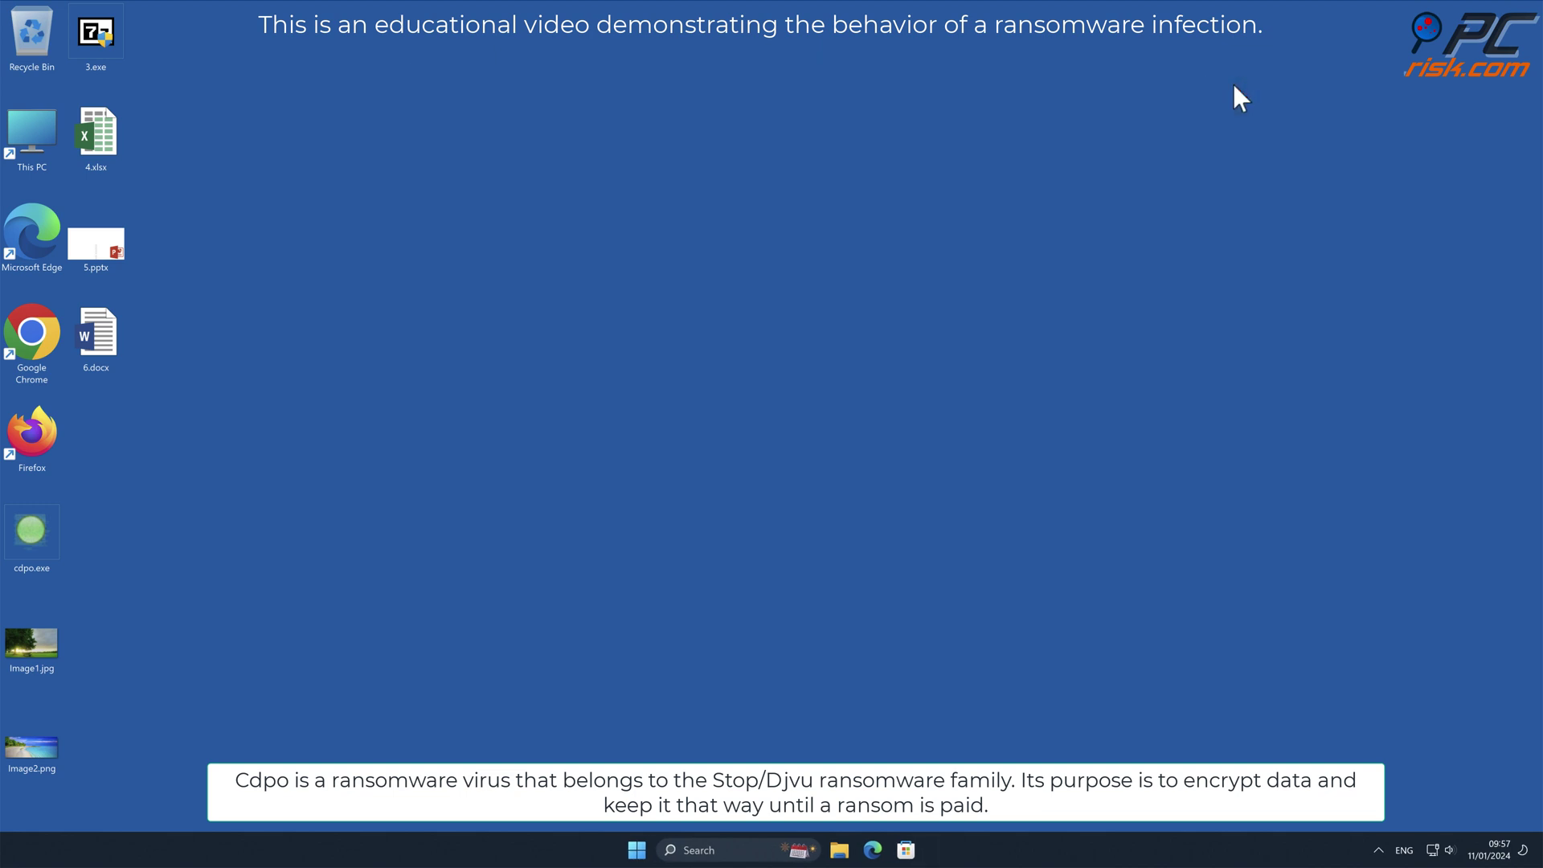
click(40, 527)
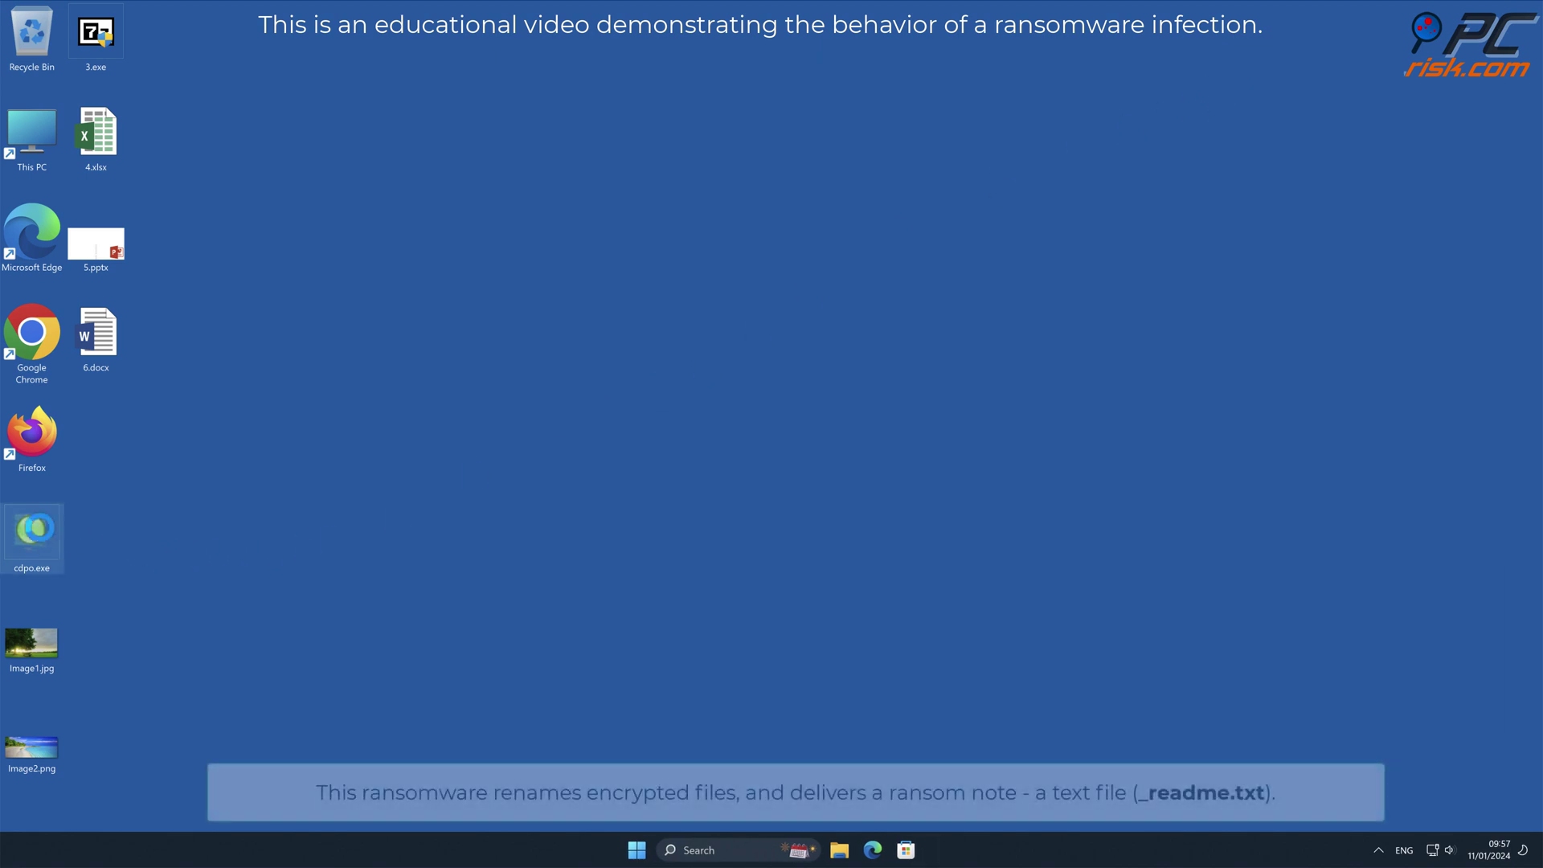
right_click(40, 527)
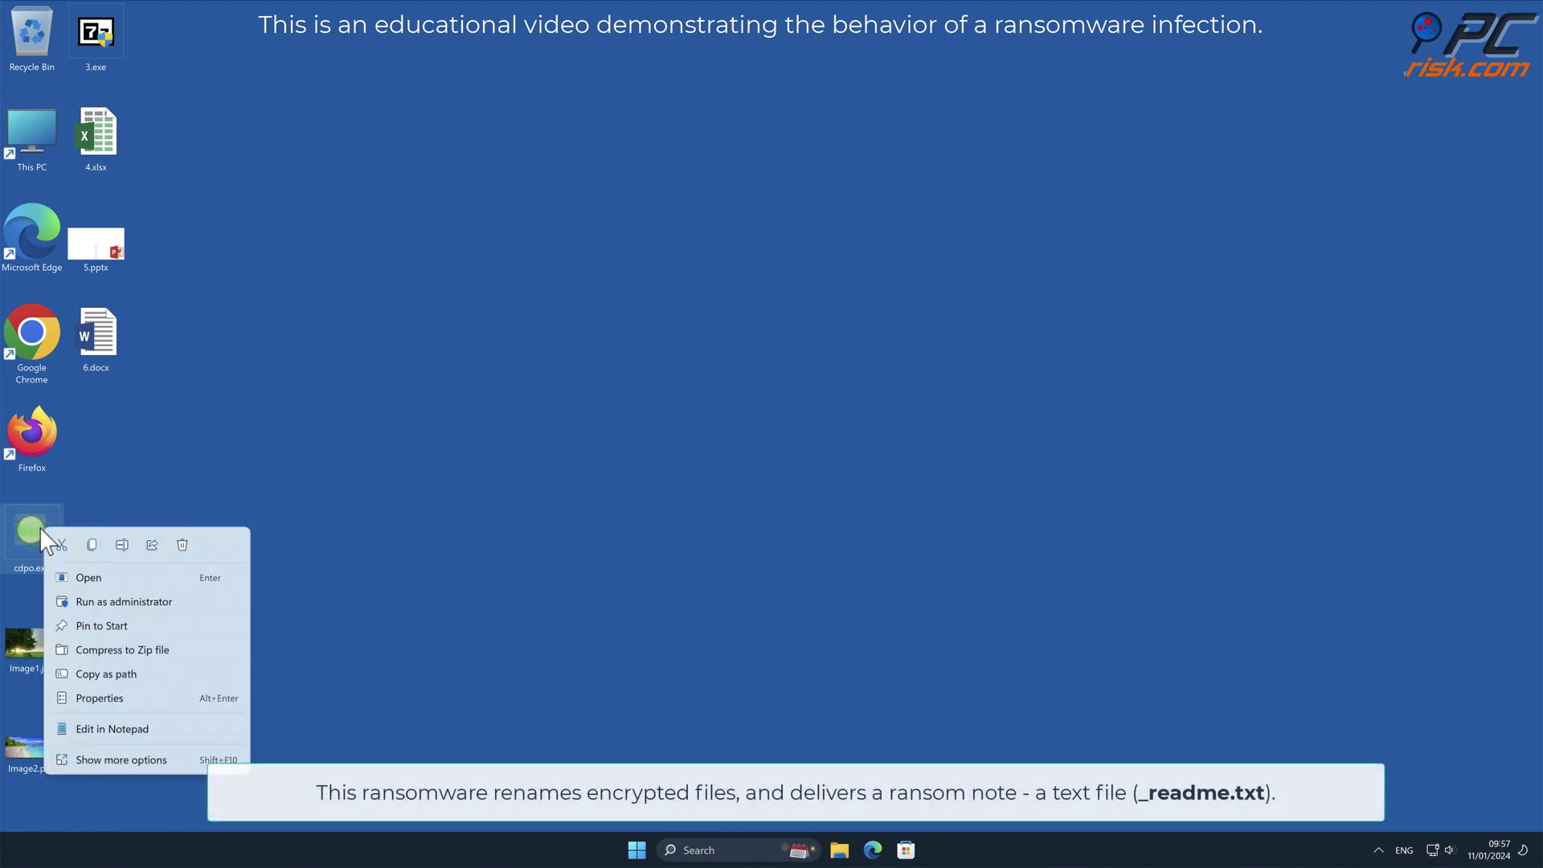
click(172, 600)
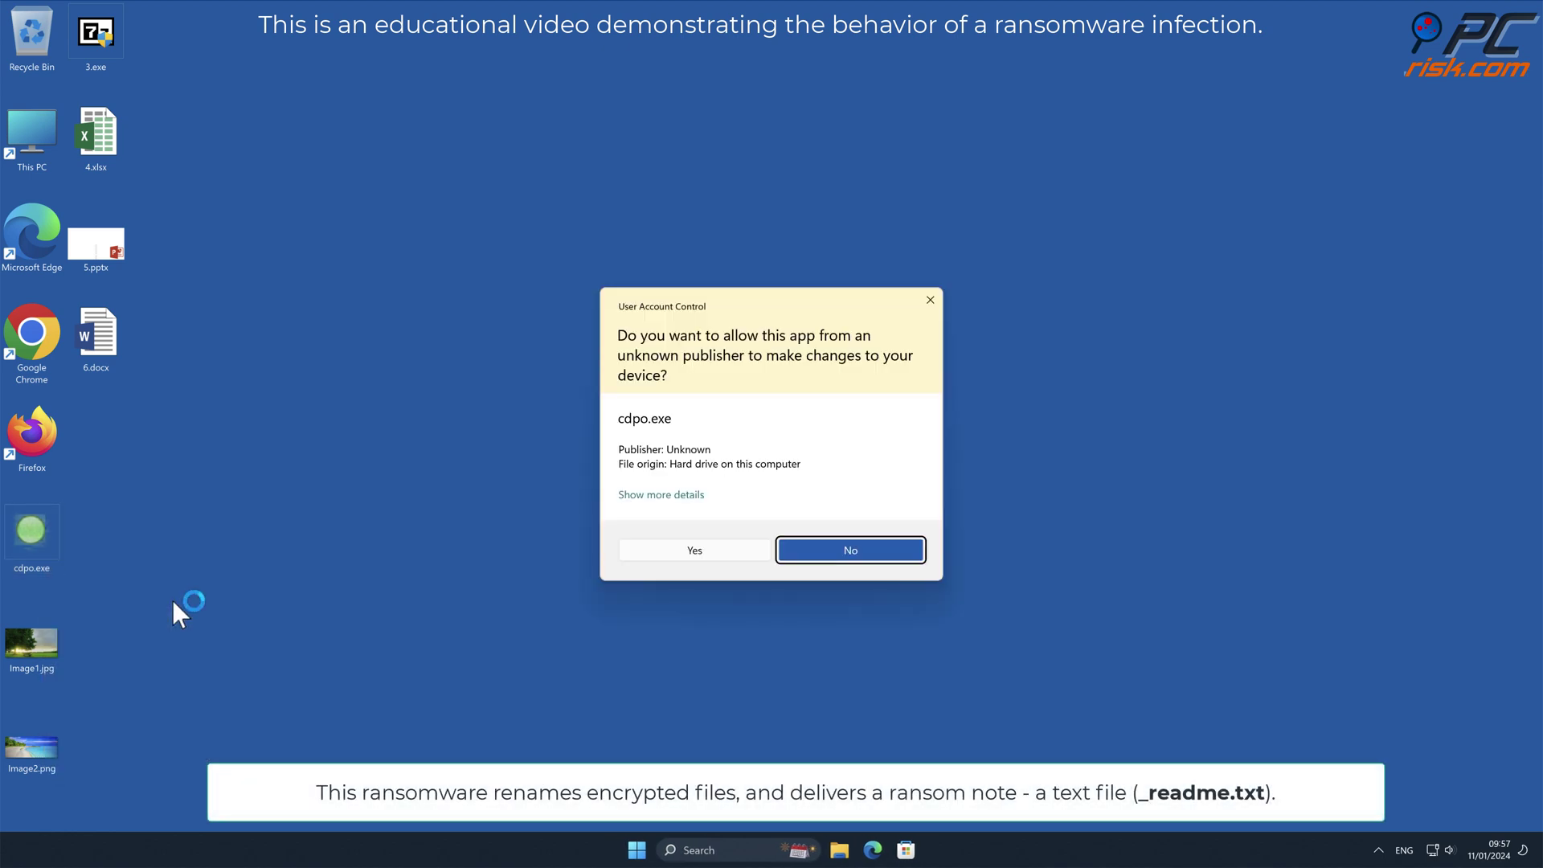
click(705, 557)
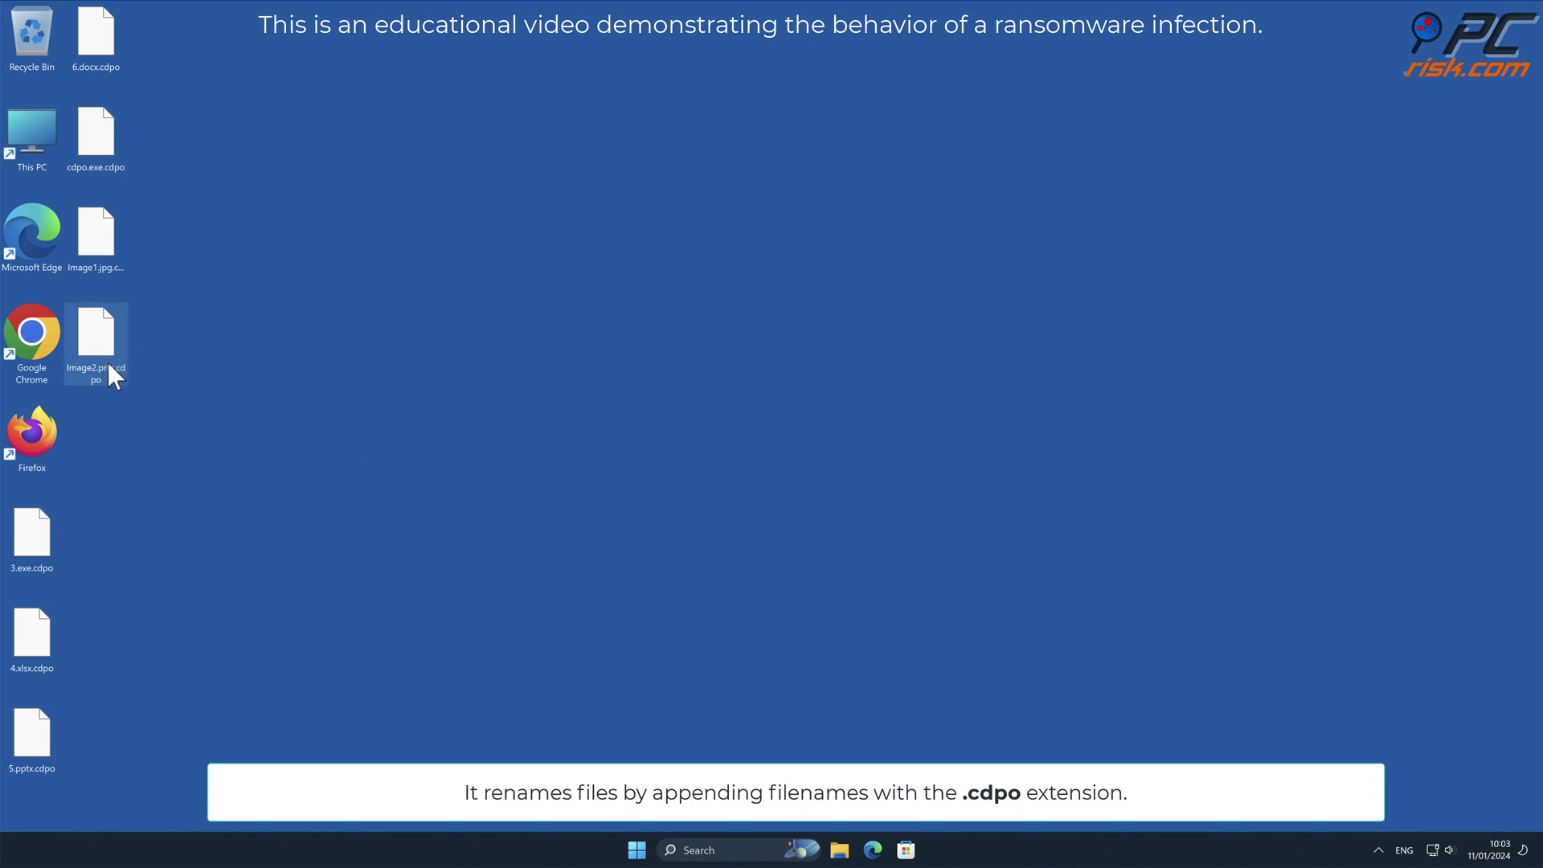
- Dismiss the open-with prompt and check the encrypted Image2.png.cdpo file on the desktop
key(Escape)
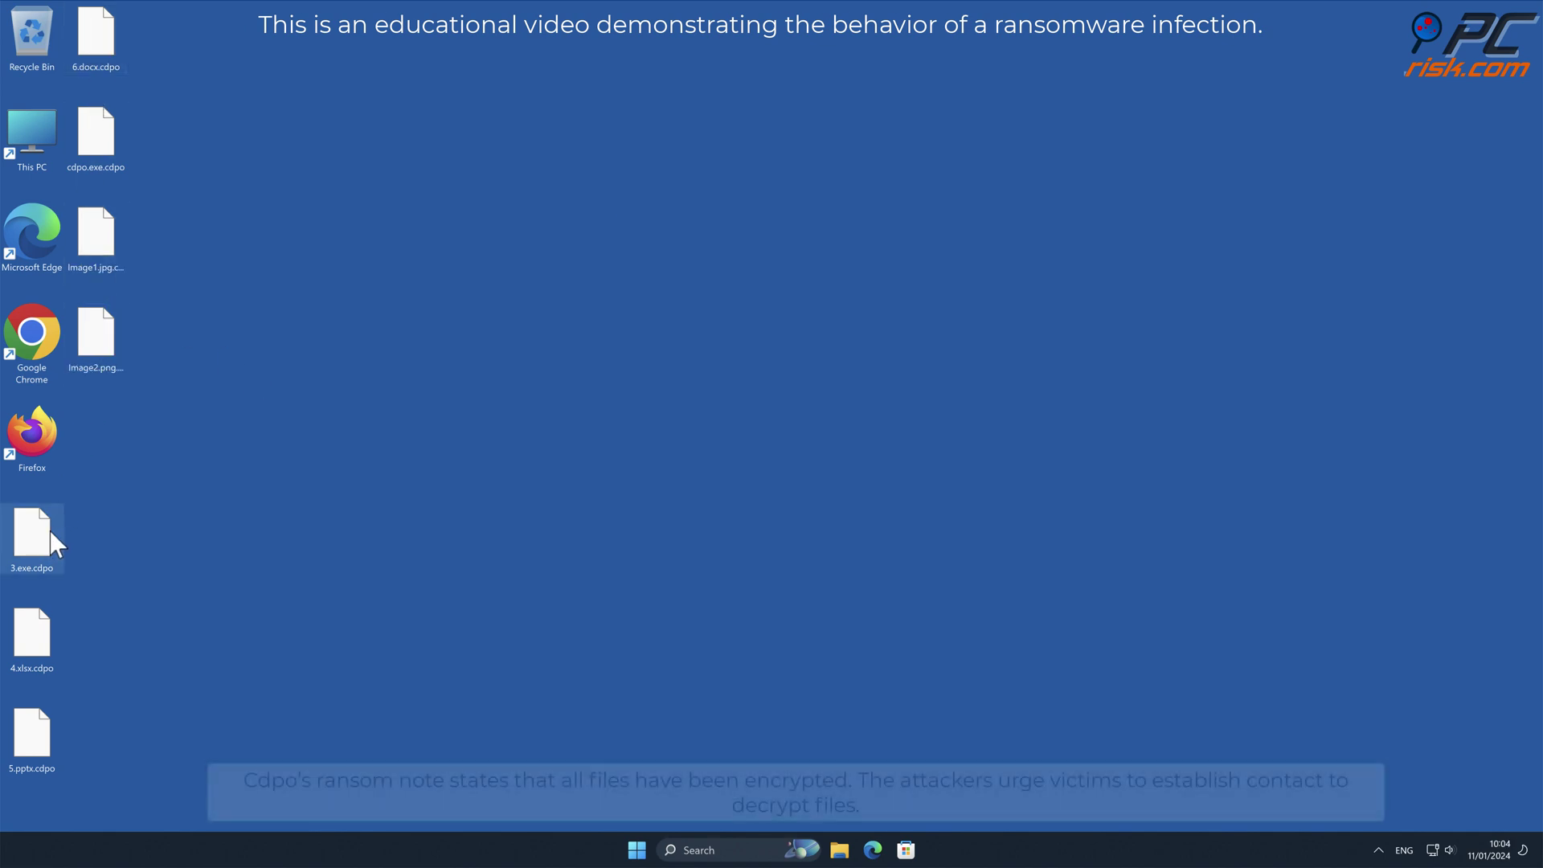
click(90, 370)
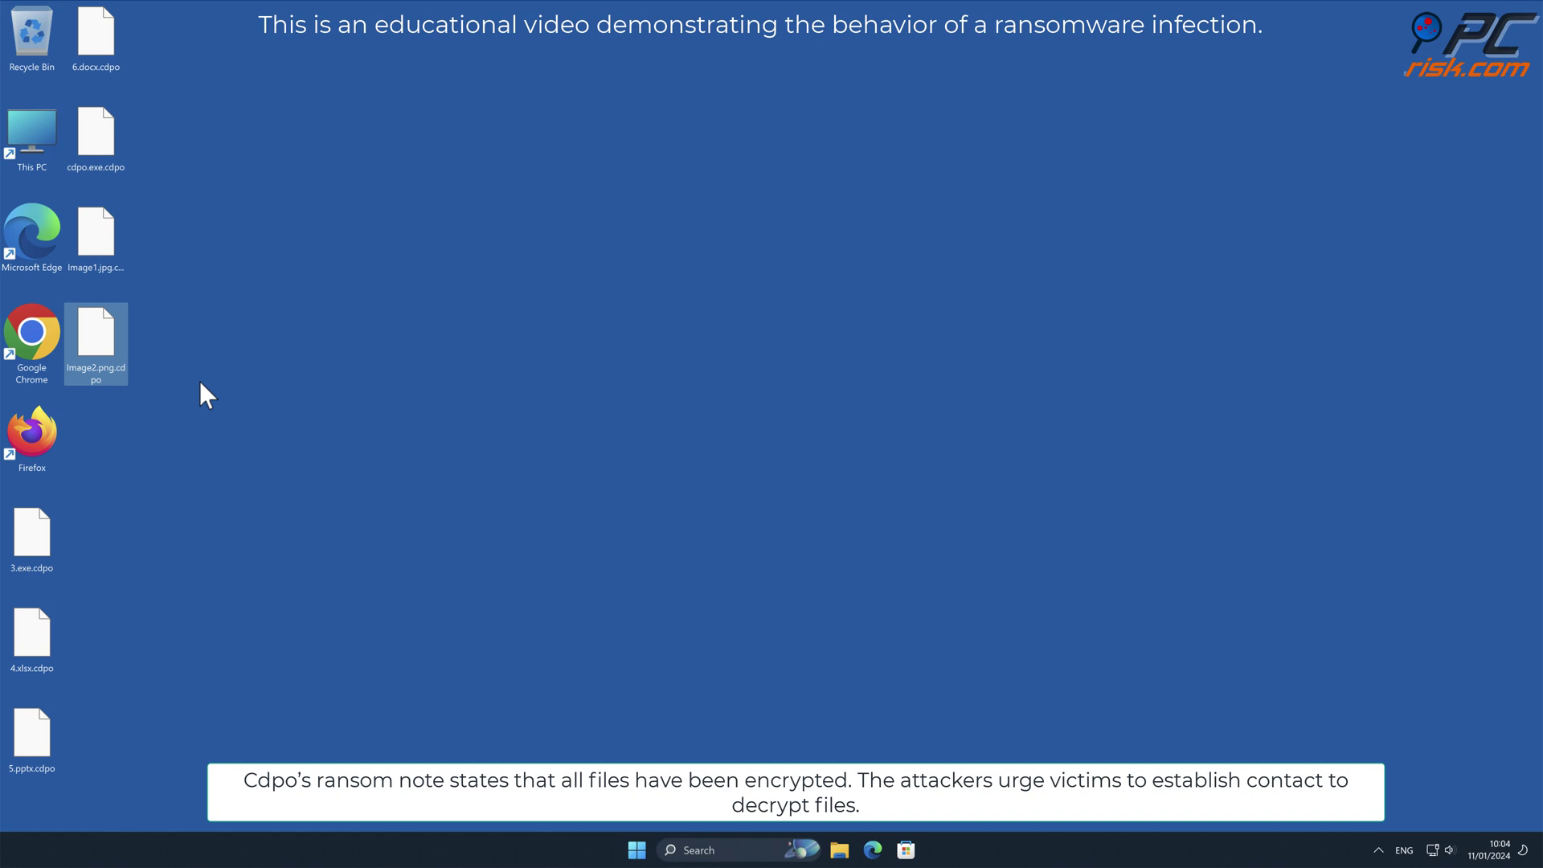
click(200, 383)
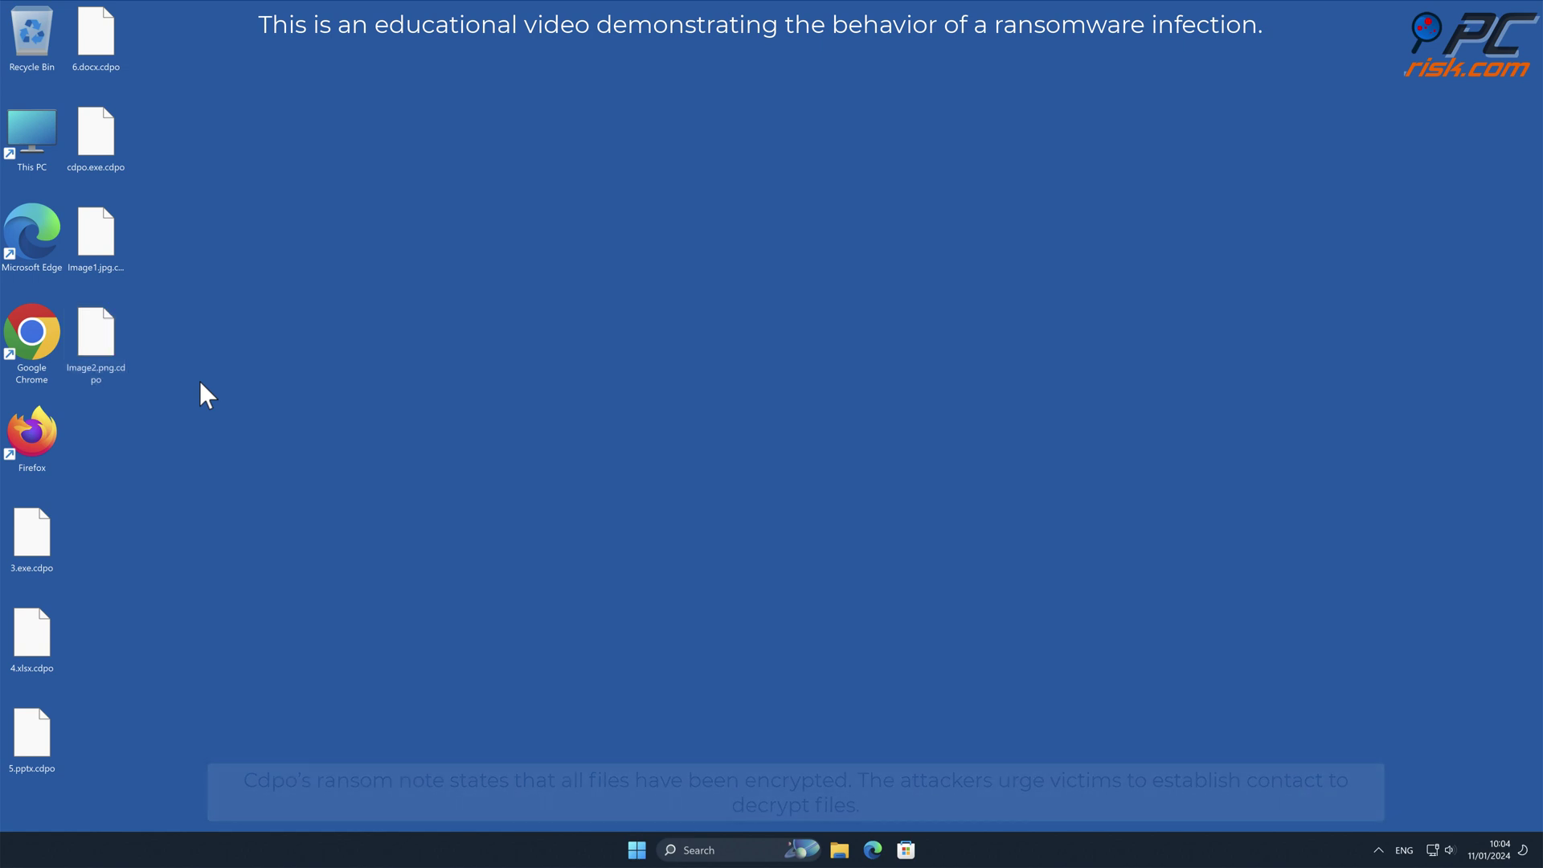
- Browse File Explorer to C:\Users\user and select the _readme.txt ransom note
click(838, 853)
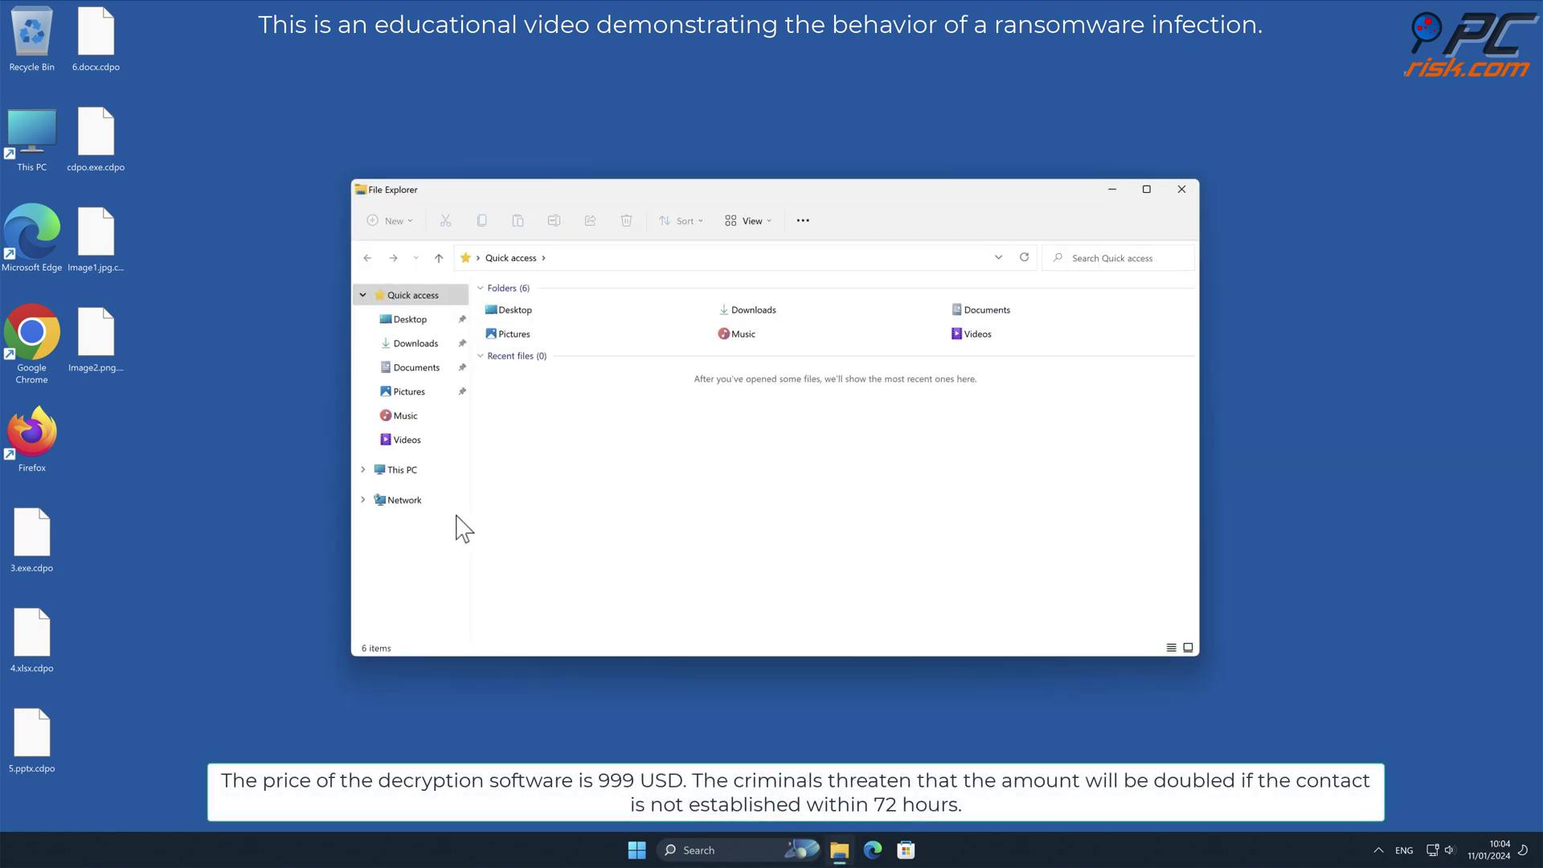
click(402, 473)
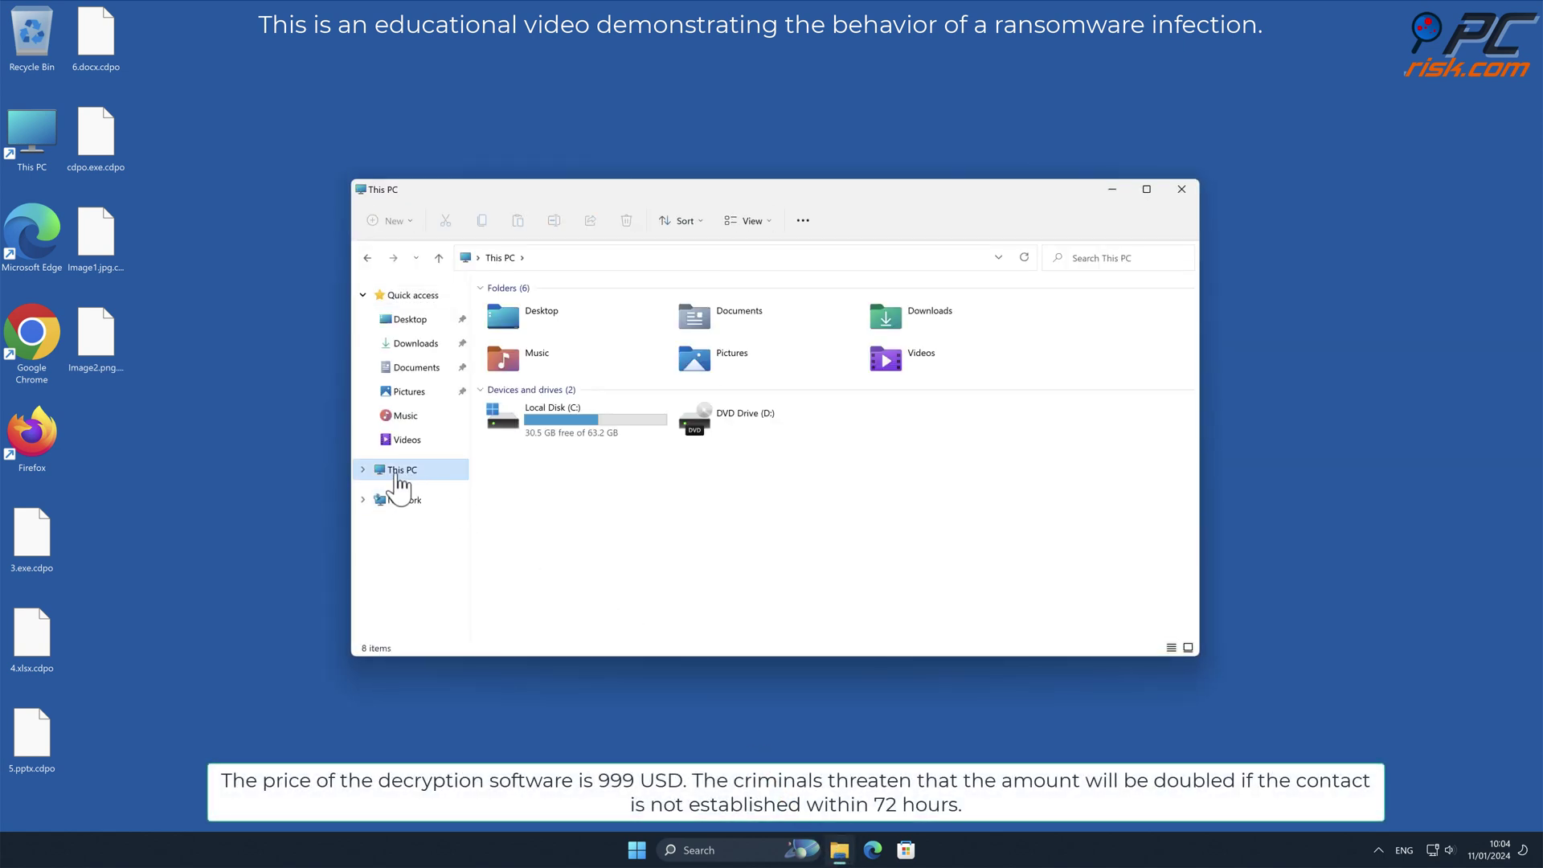
double_click(580, 426)
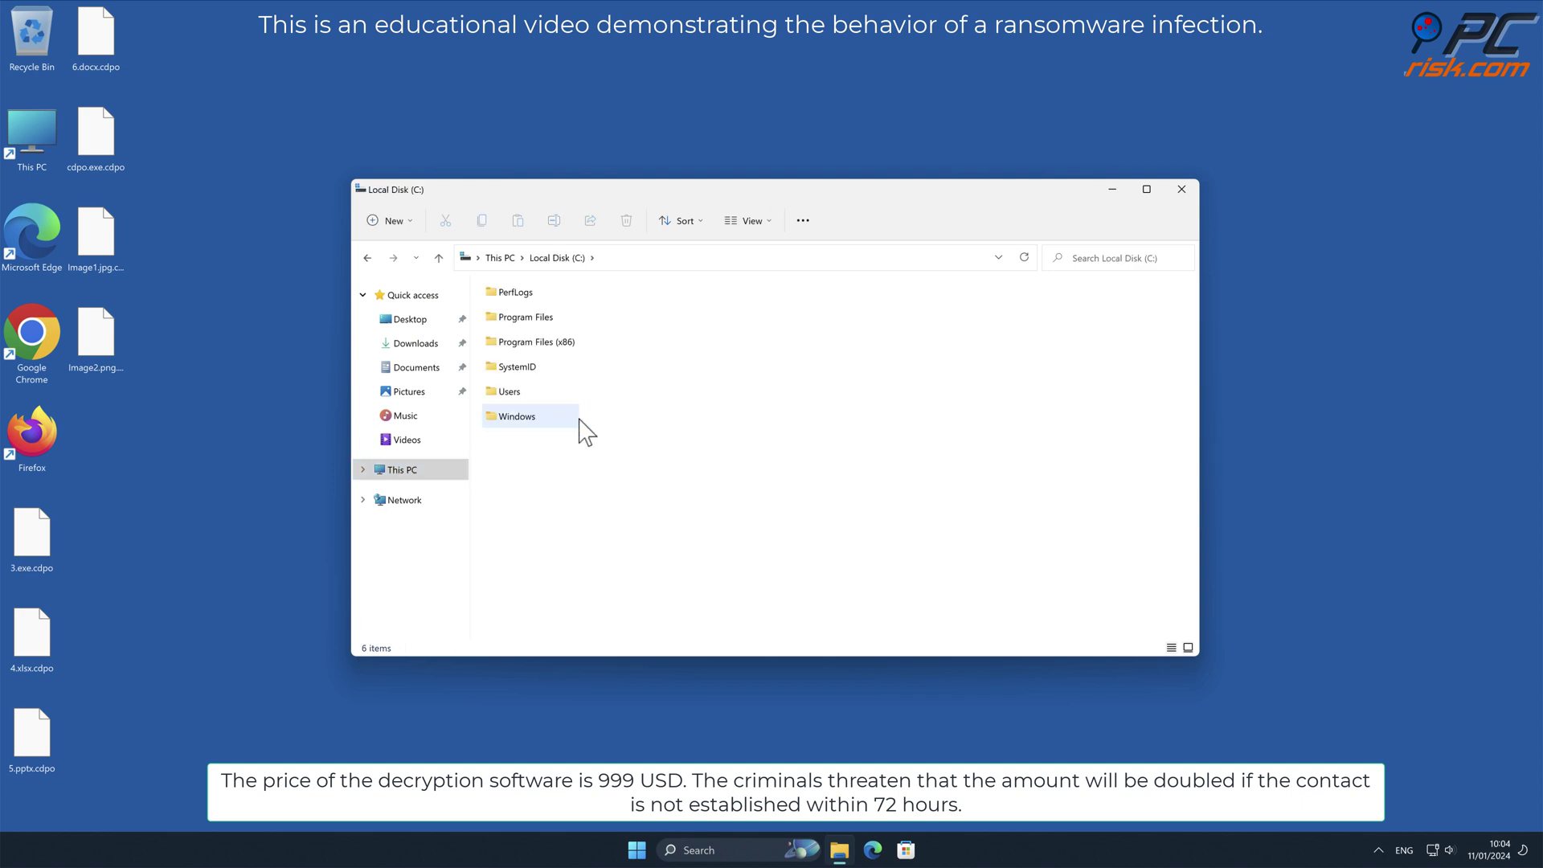
double_click(519, 393)
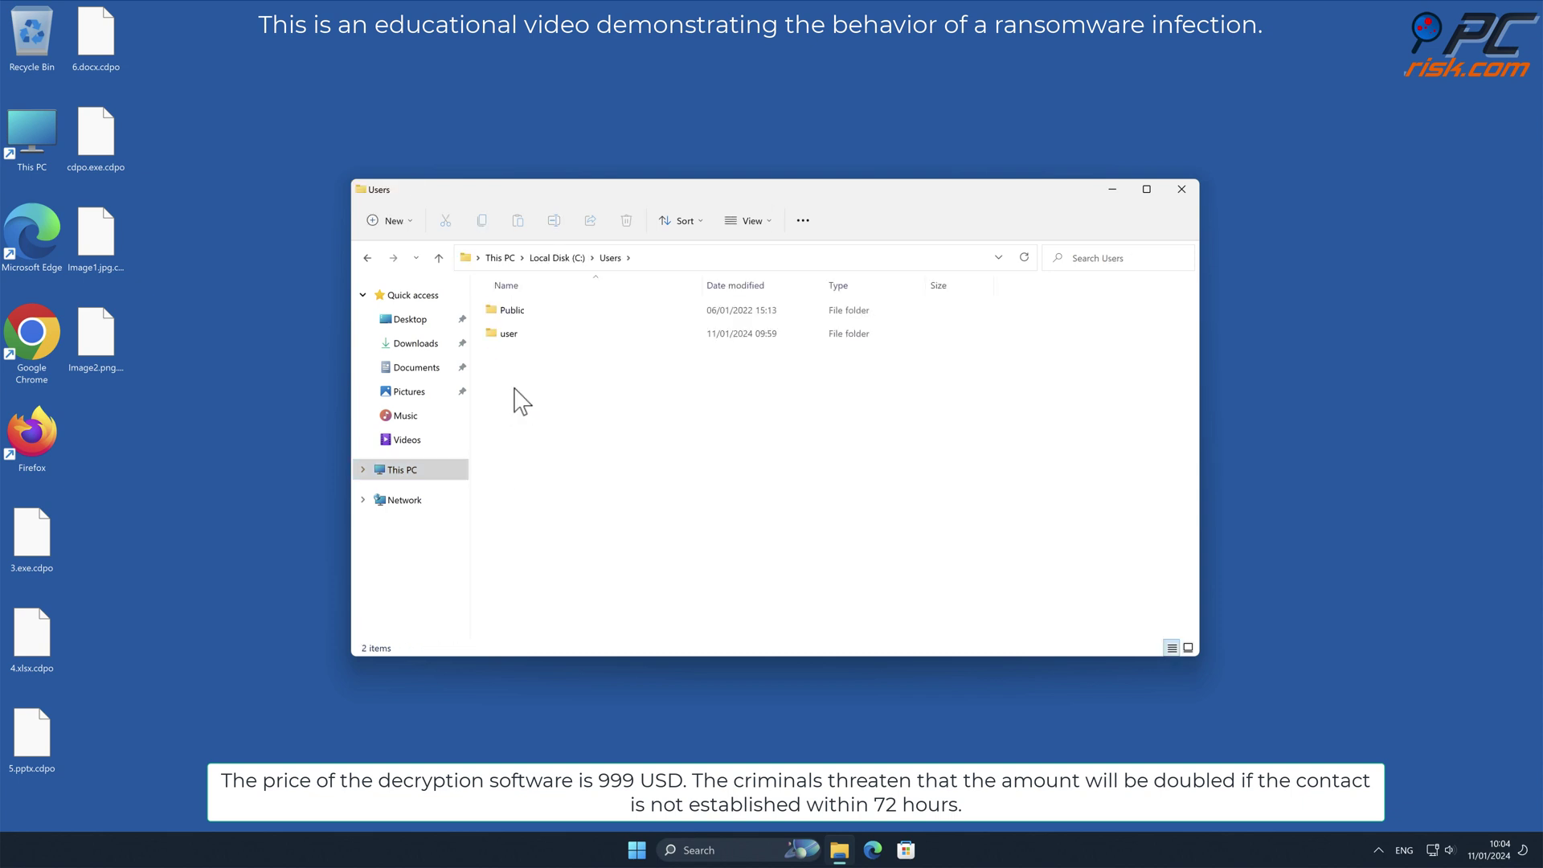
double_click(509, 336)
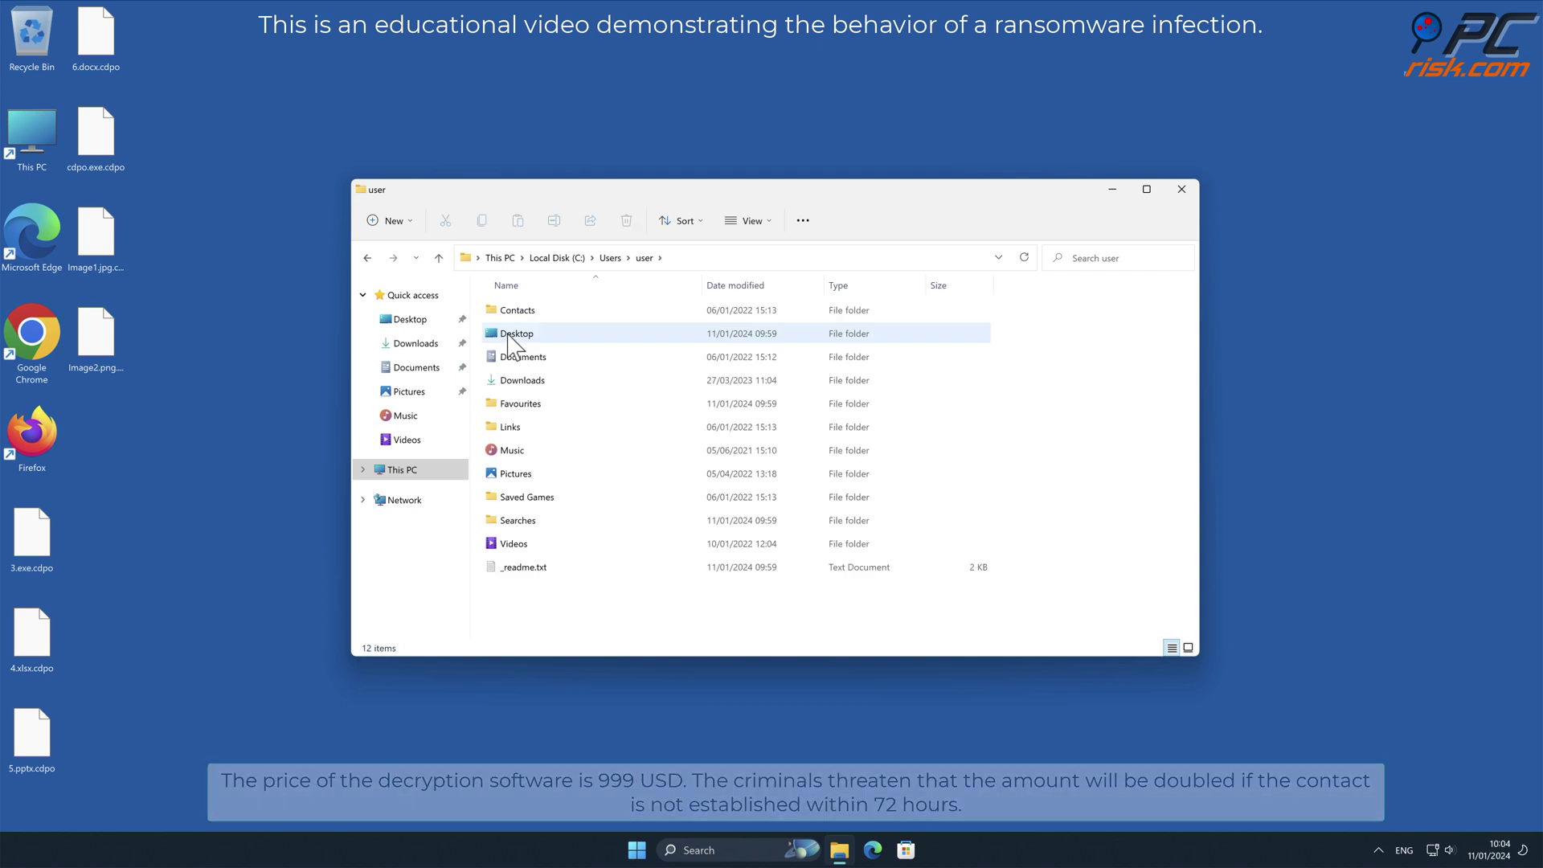
click(519, 569)
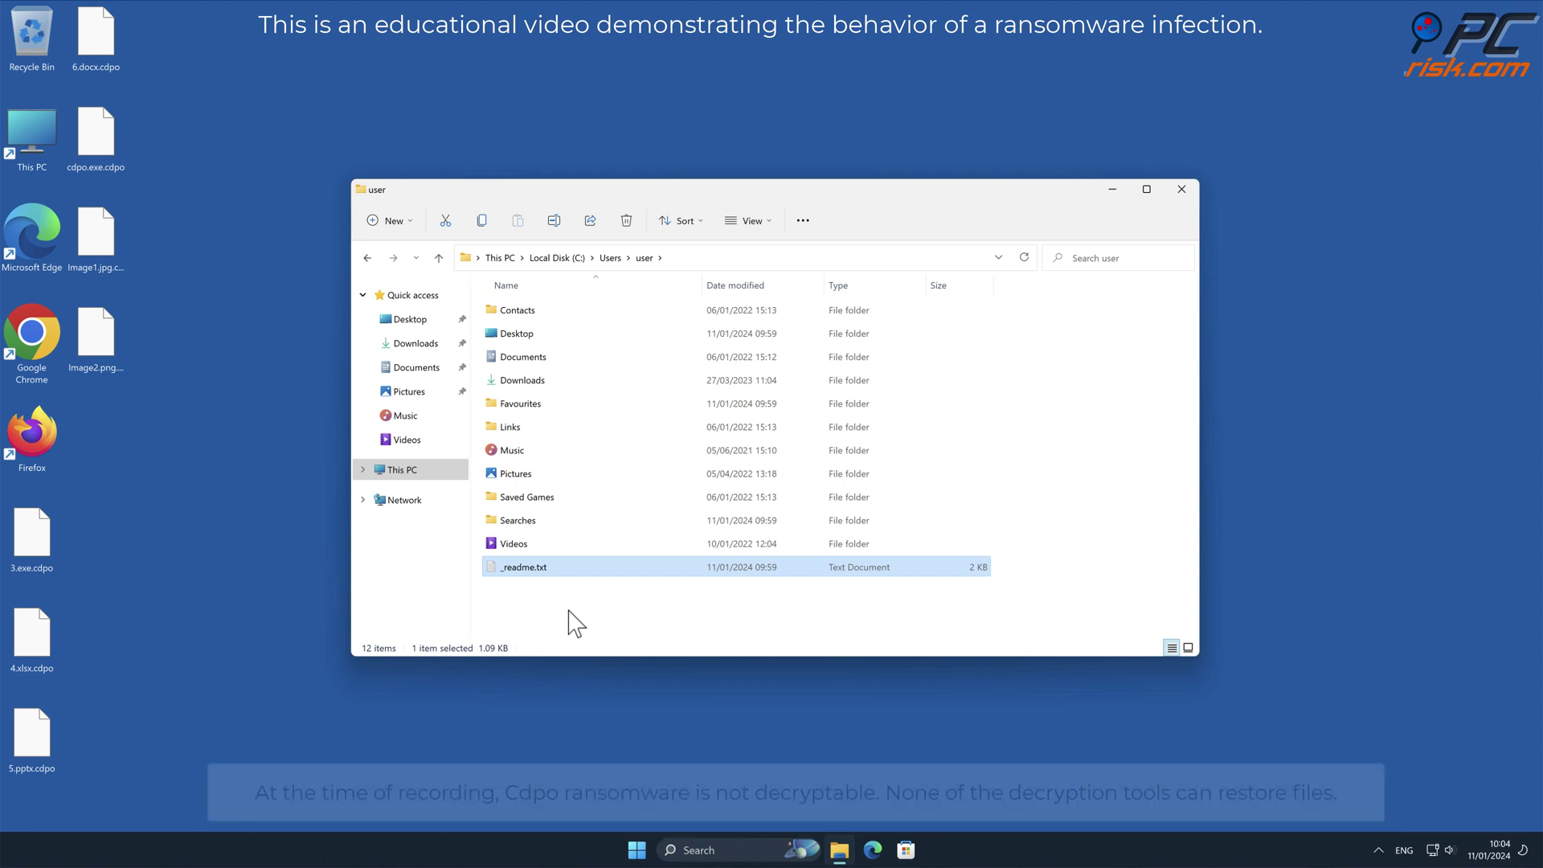
double_click(531, 569)
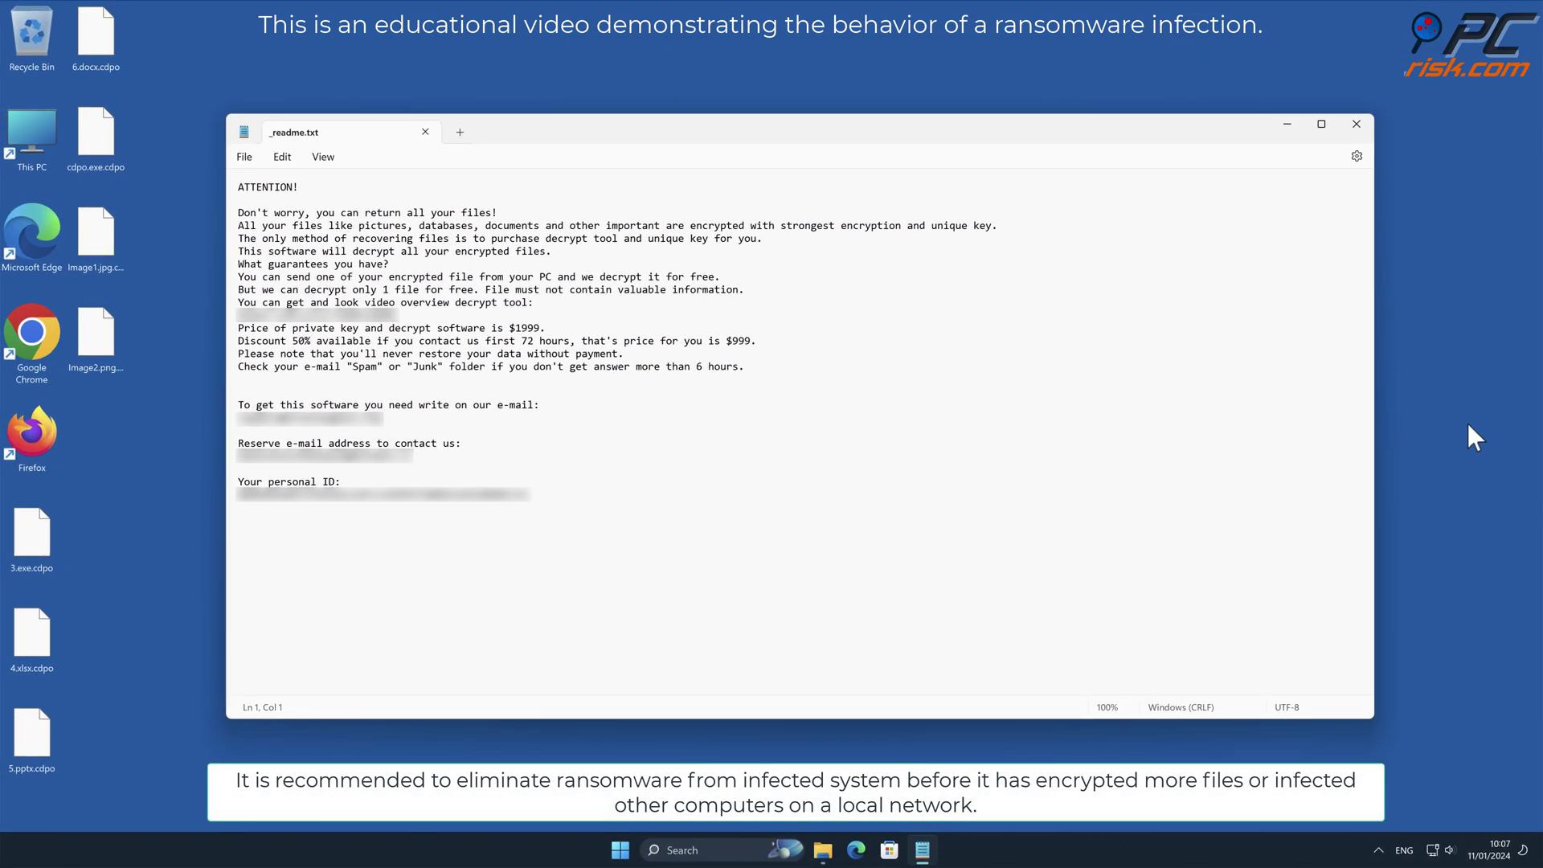
click(1355, 123)
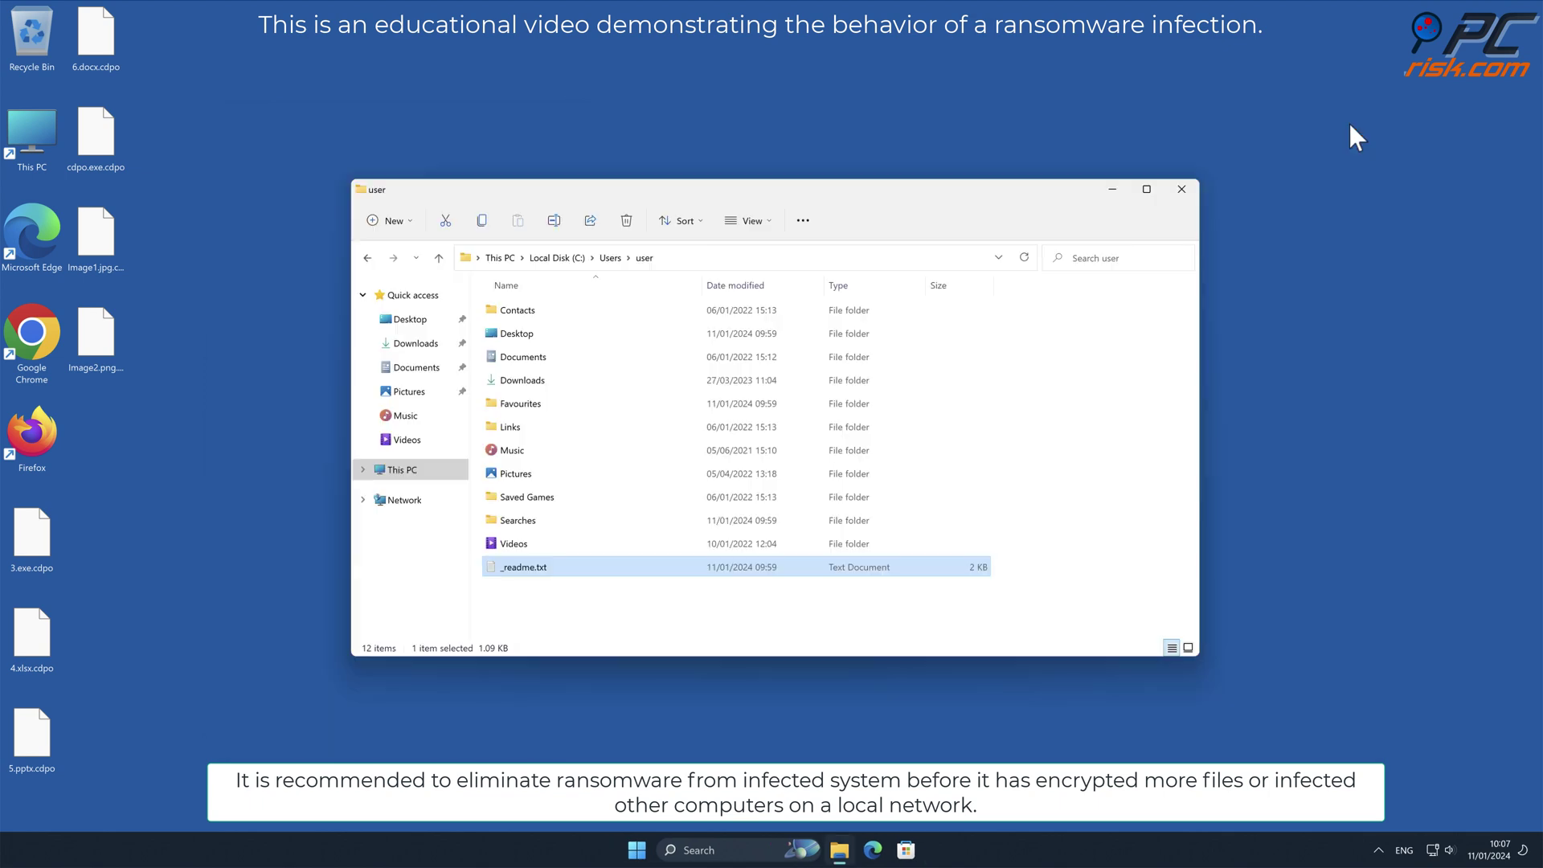
click(1190, 190)
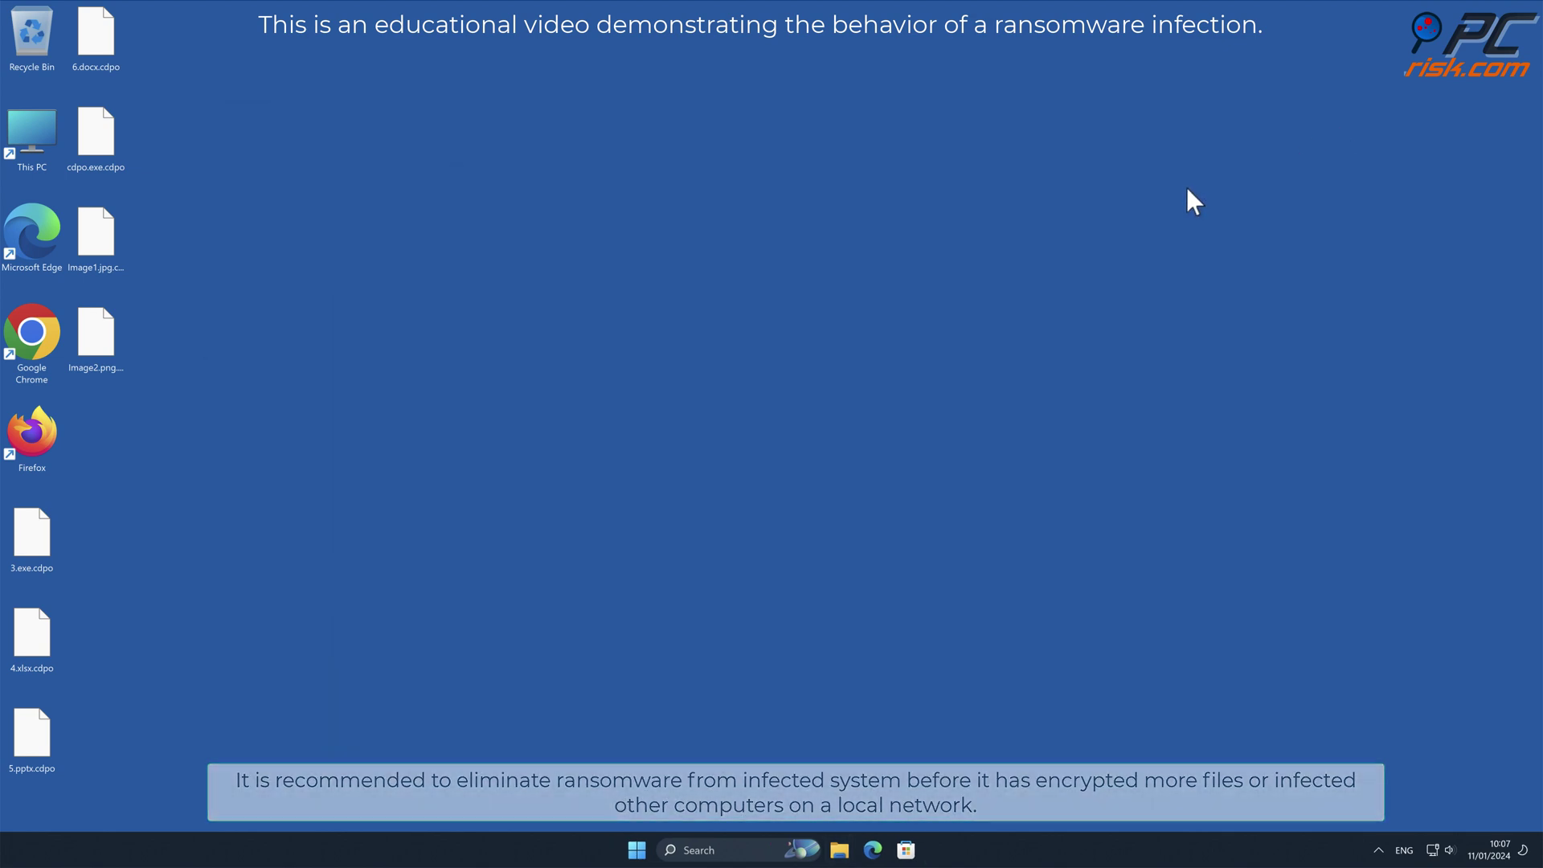
double_click(40, 328)
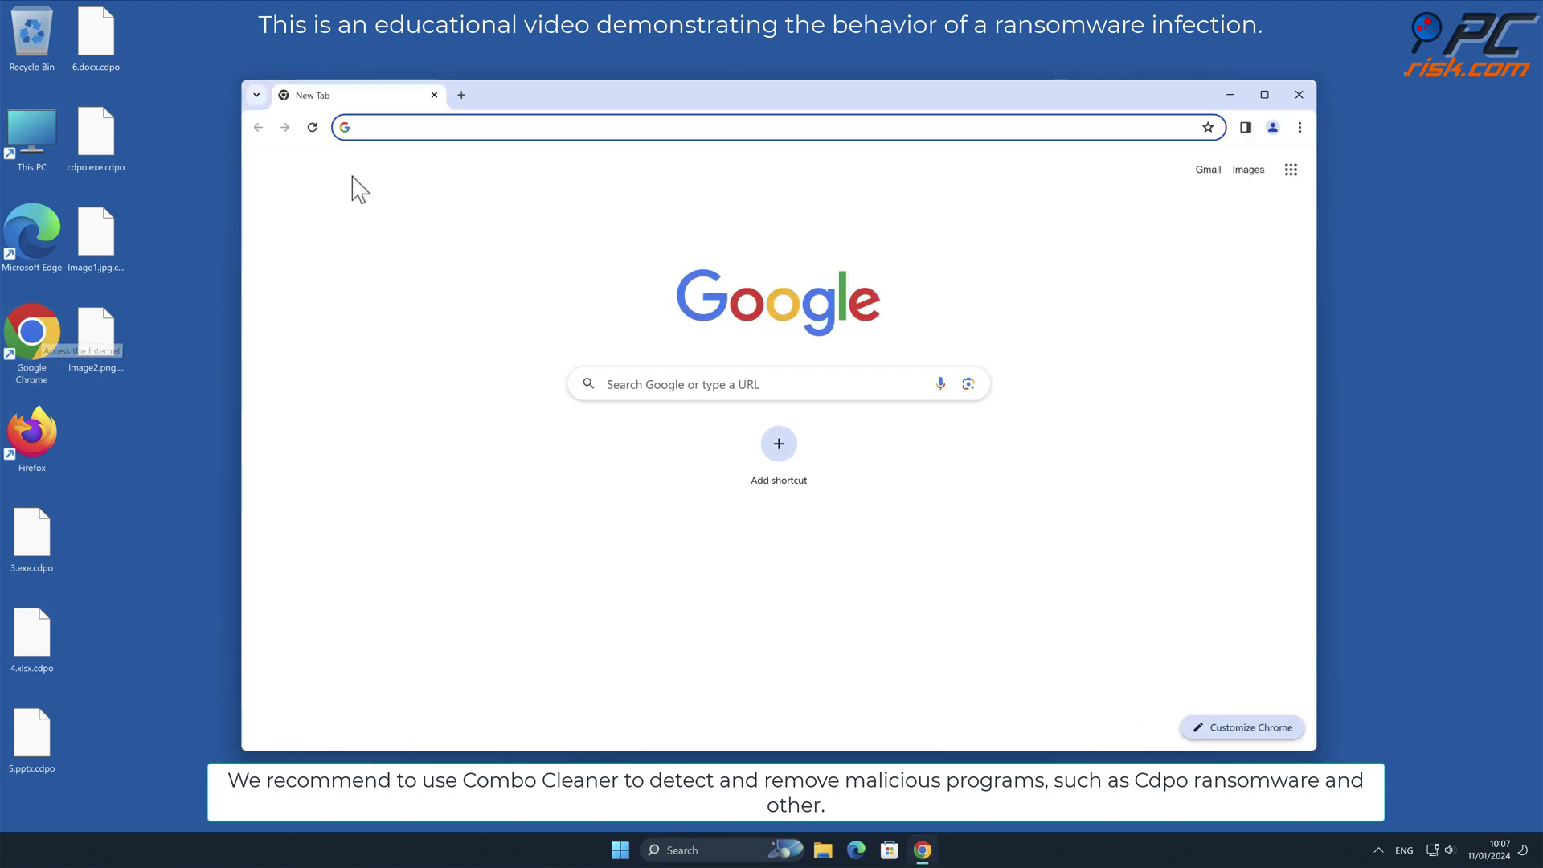
text(ww)
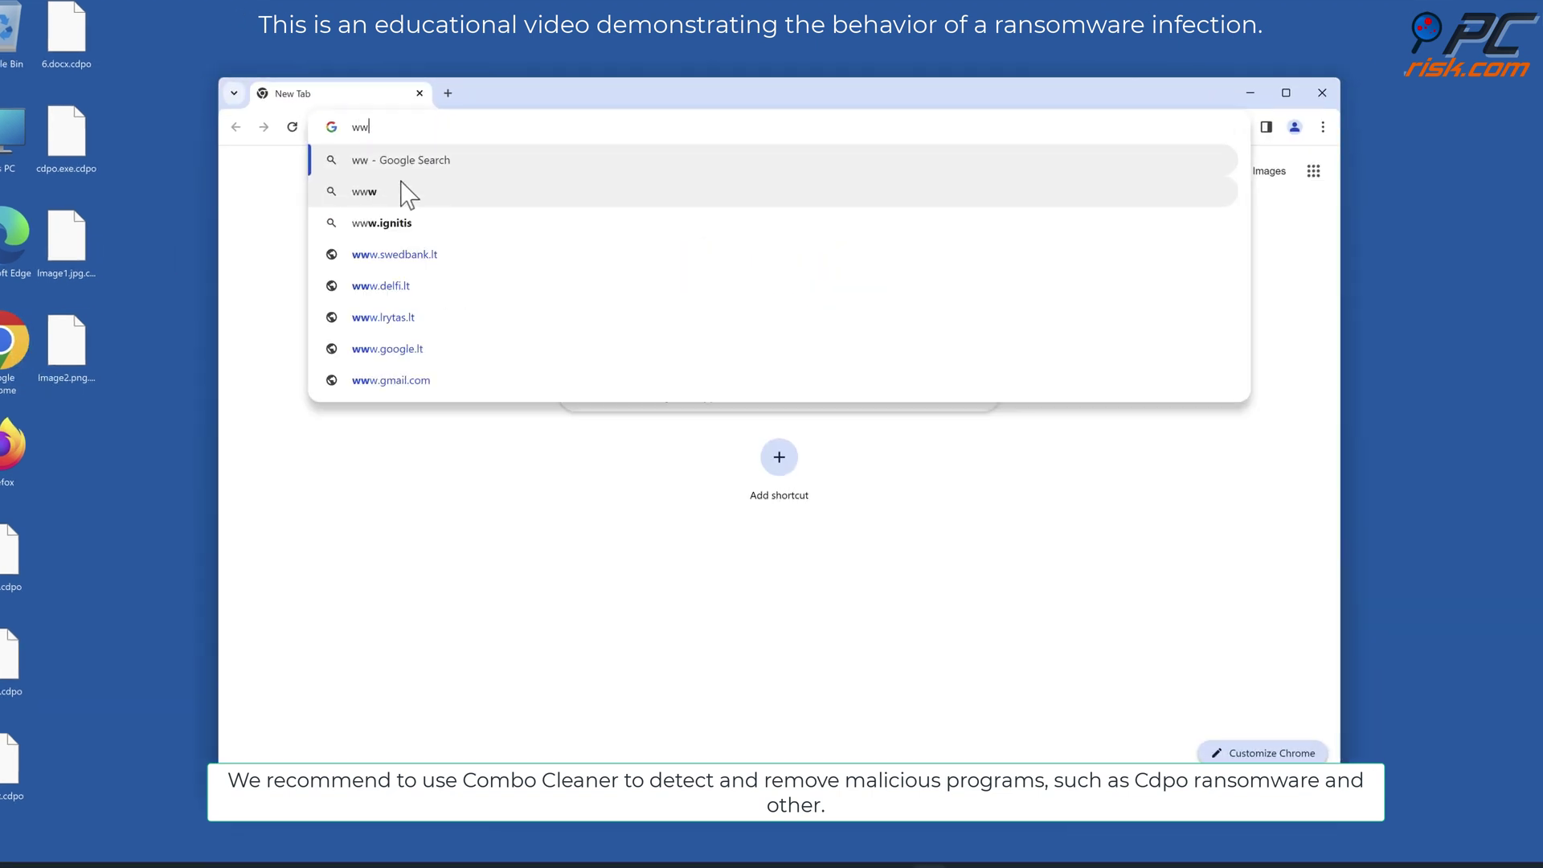
text(w.combocle)
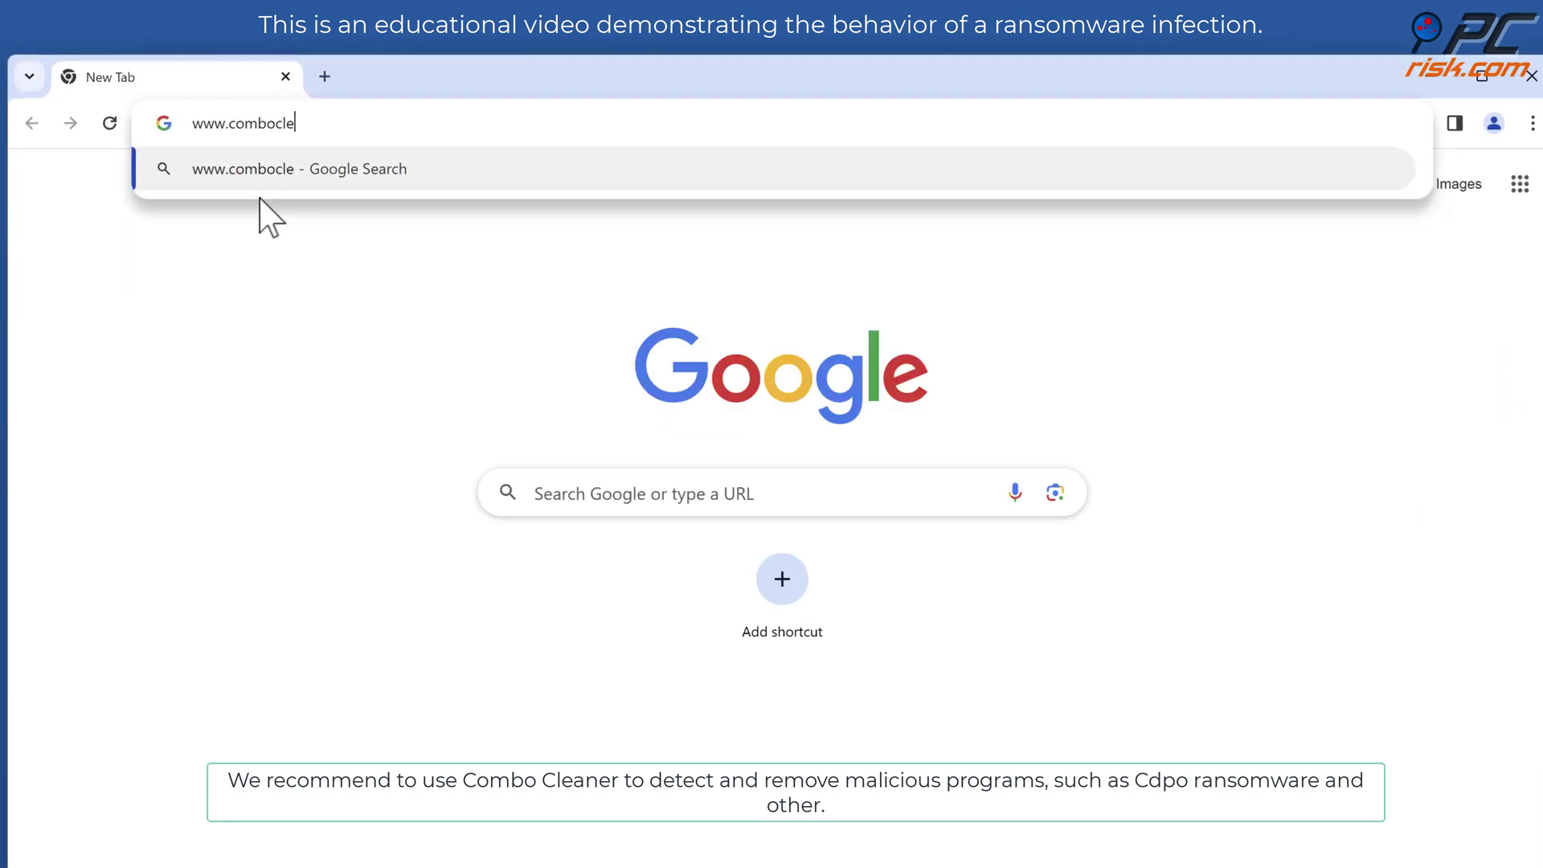
text(aner.co)
key(Return)
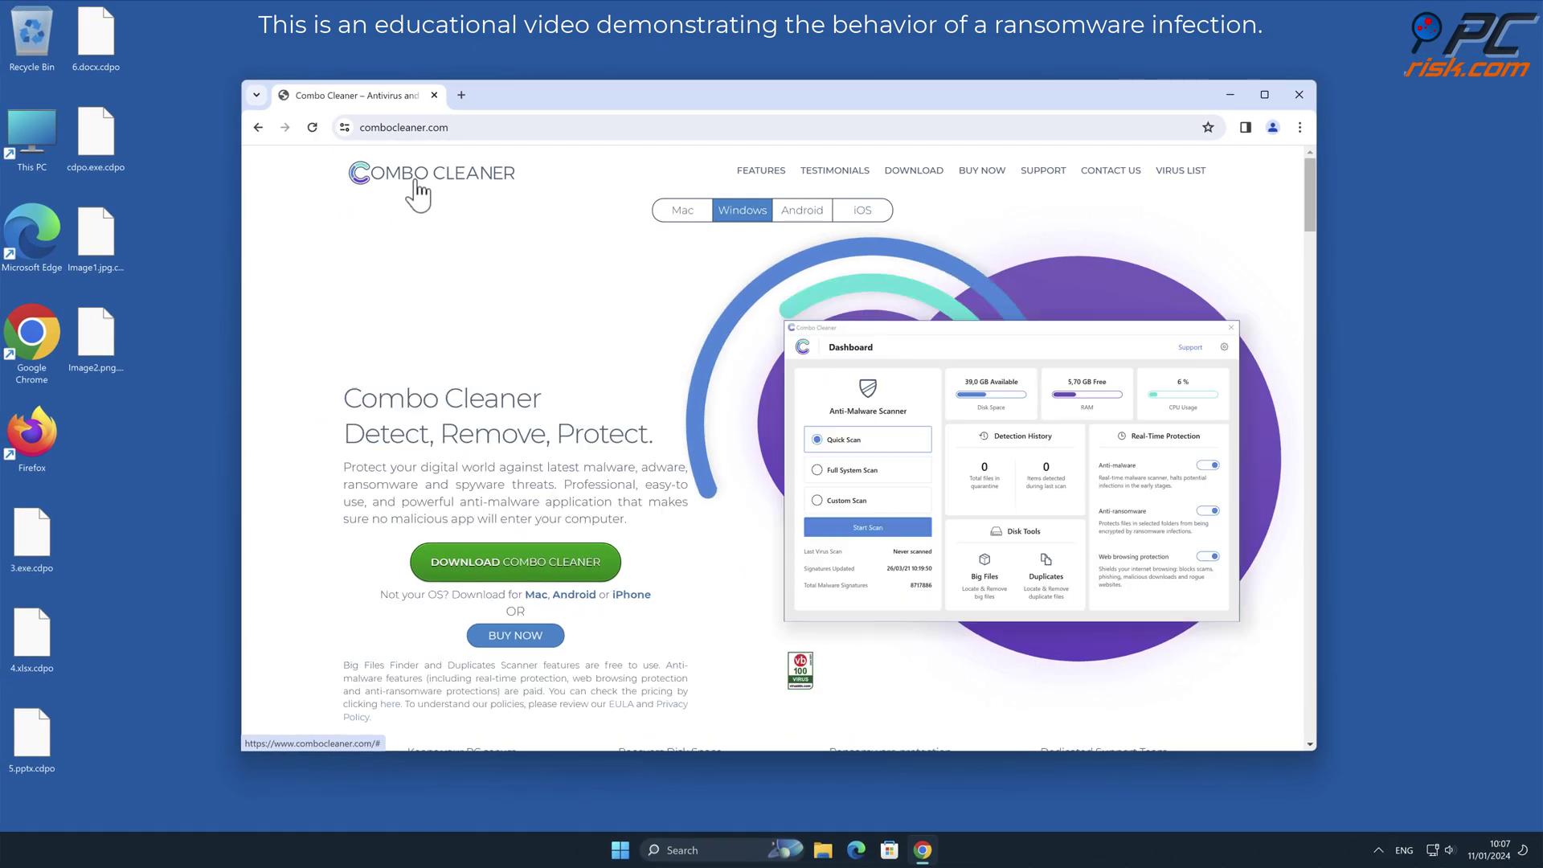
click(605, 567)
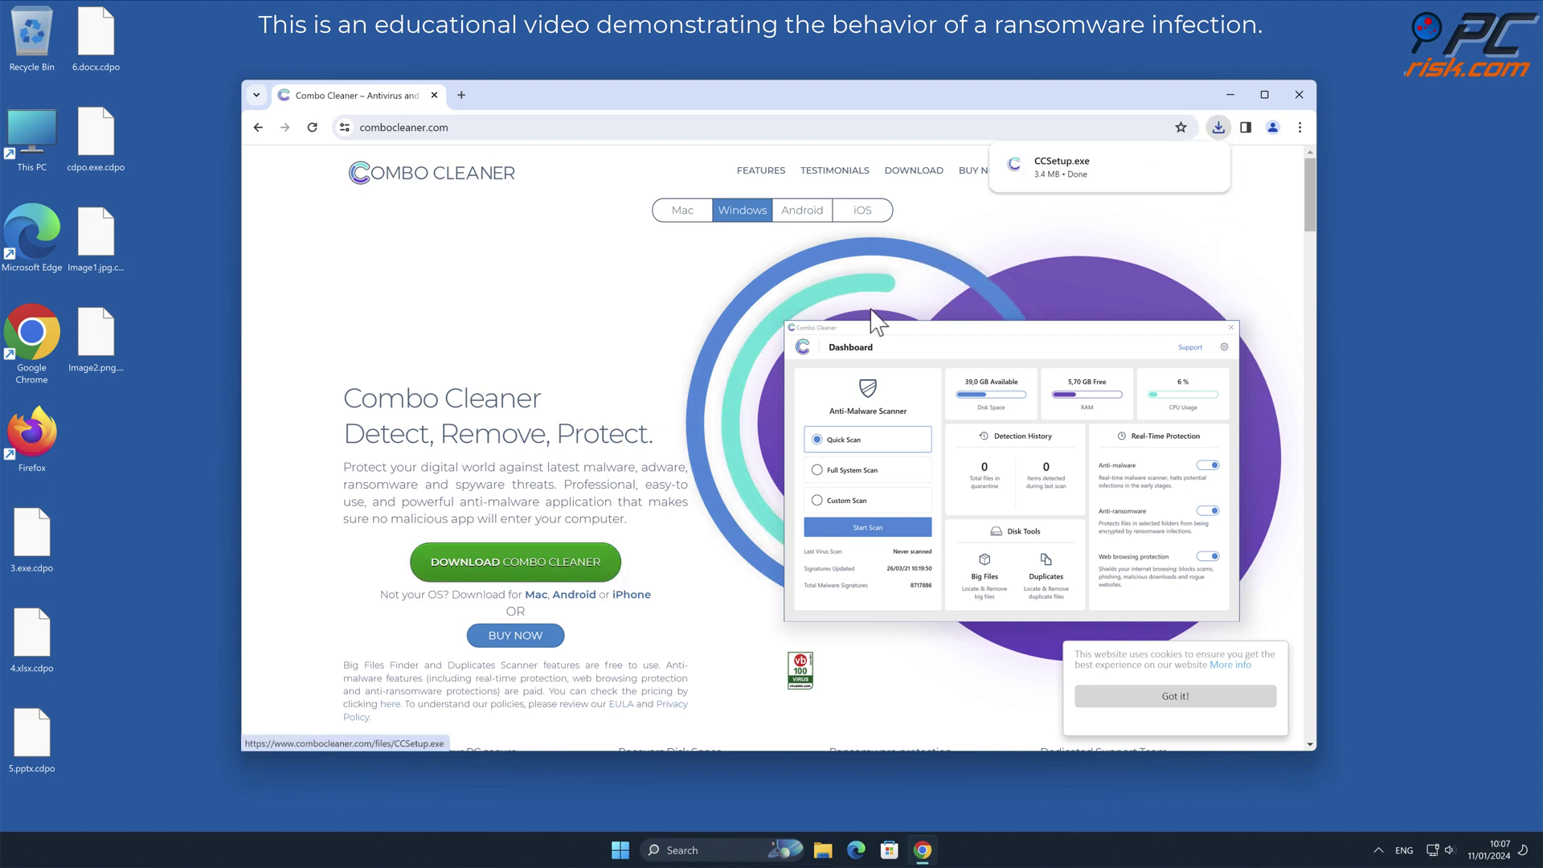
- Run CCSetup.exe, approve UAC, and install Combo Cleaner to the default folder
click(1063, 167)
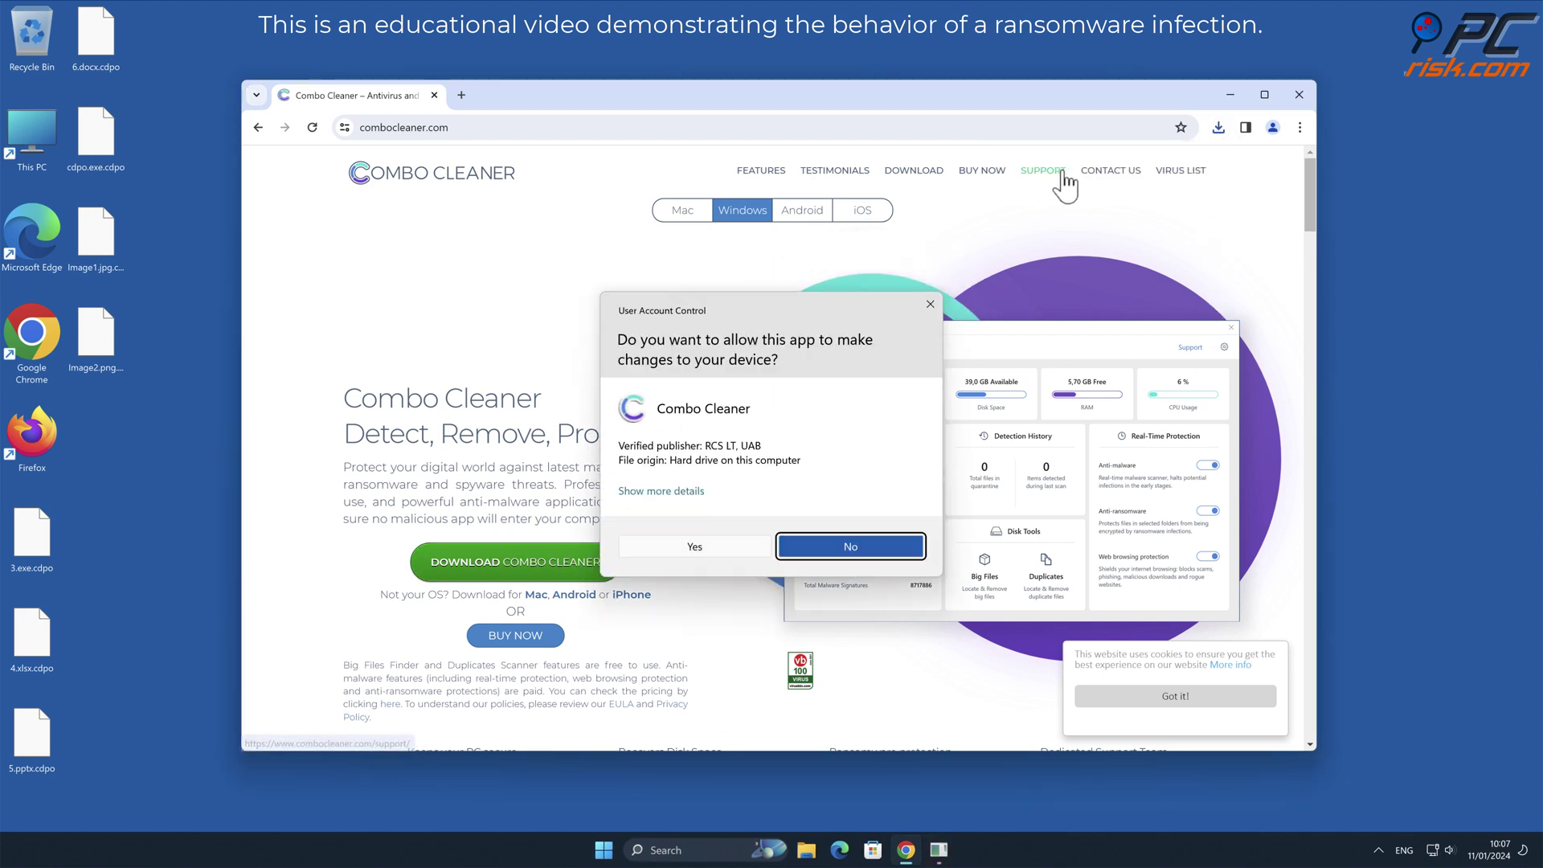
click(710, 551)
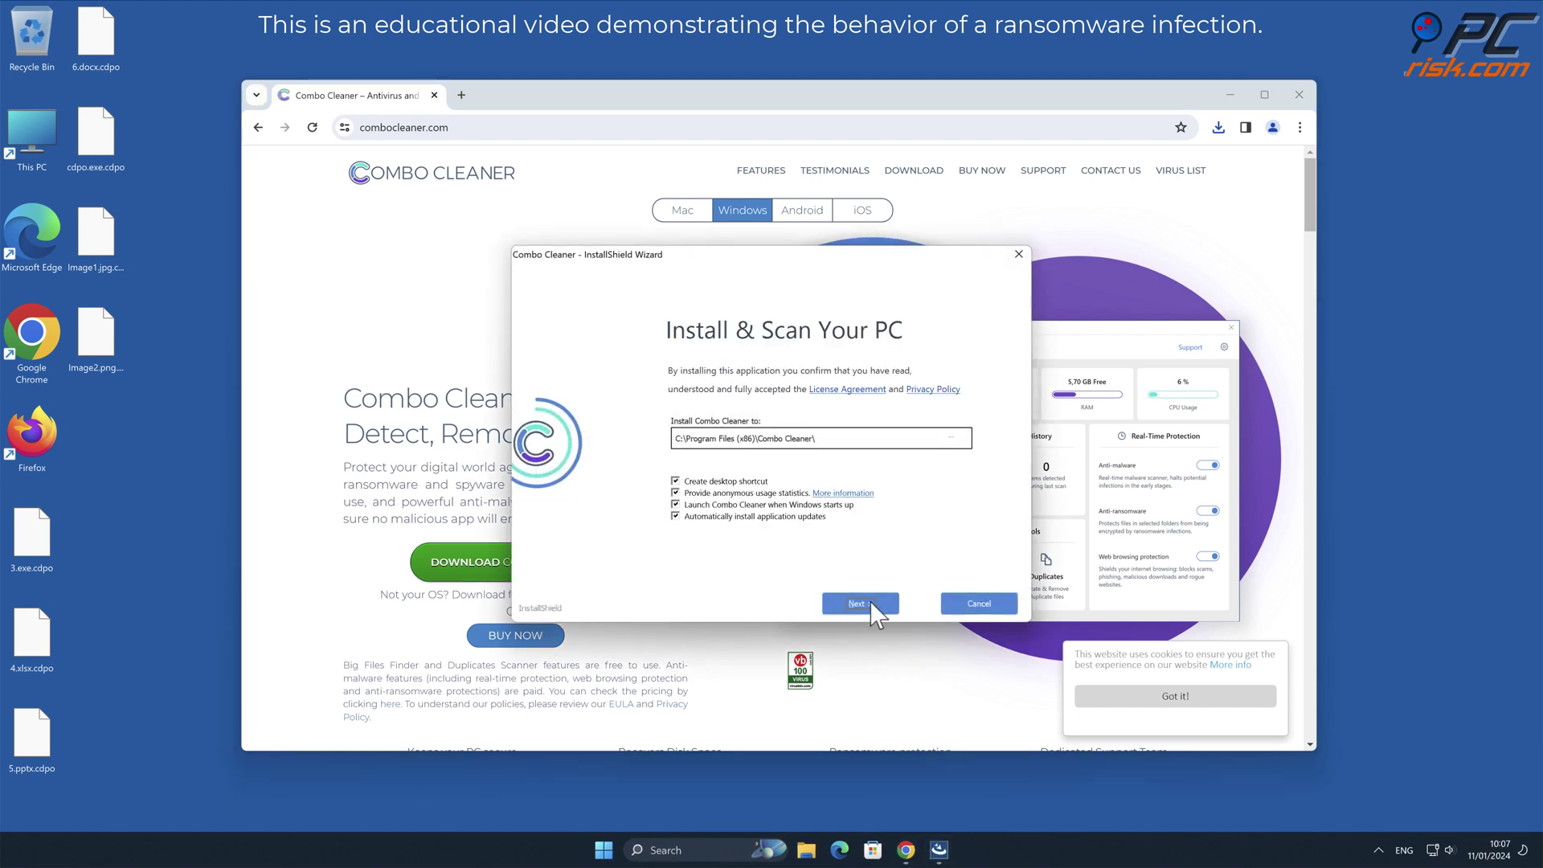
click(870, 602)
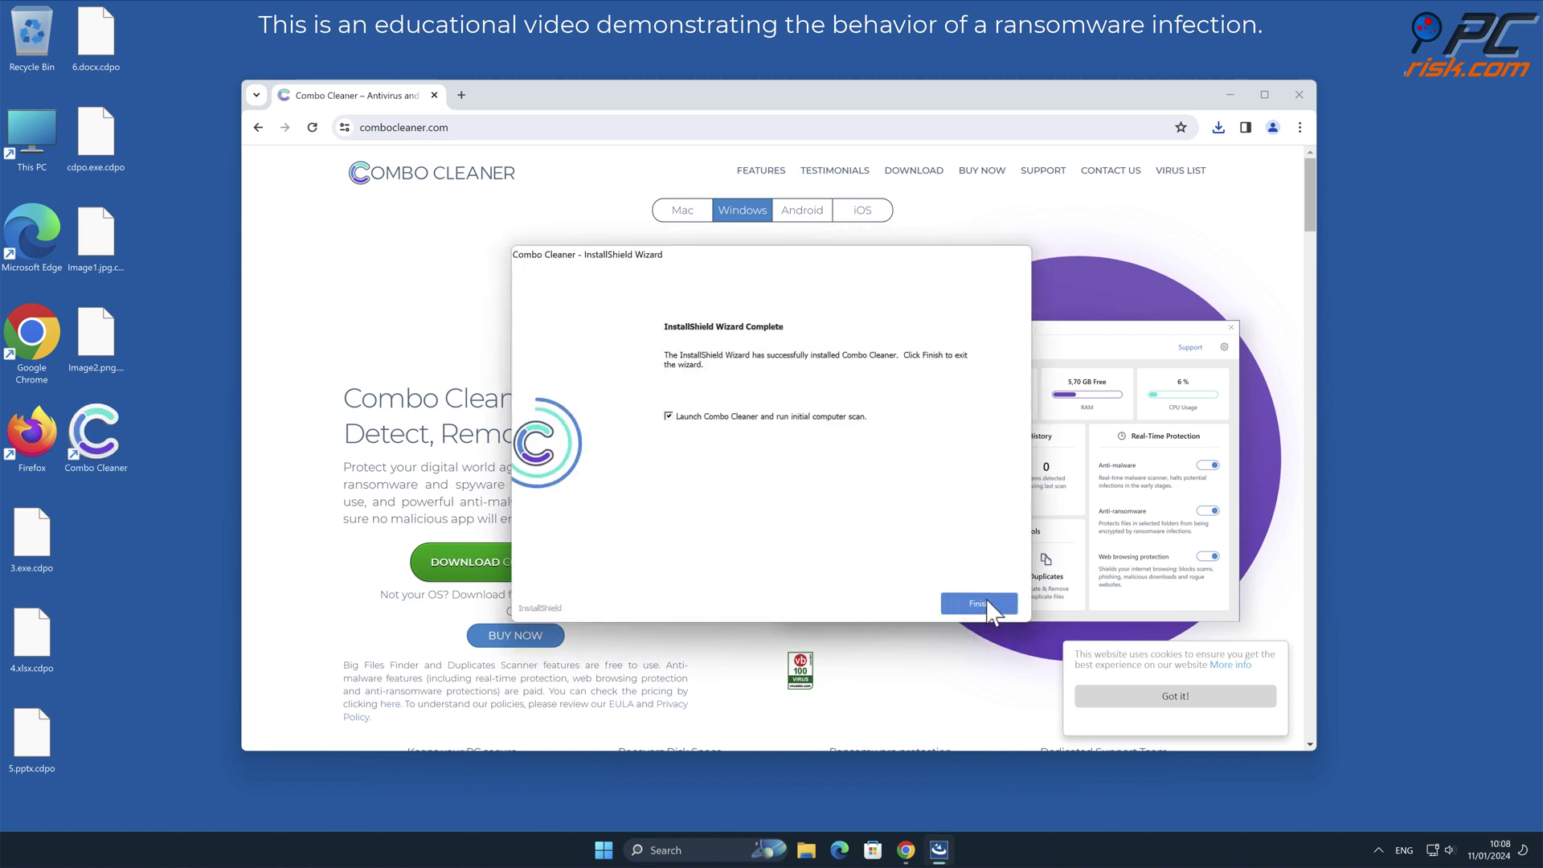
click(979, 603)
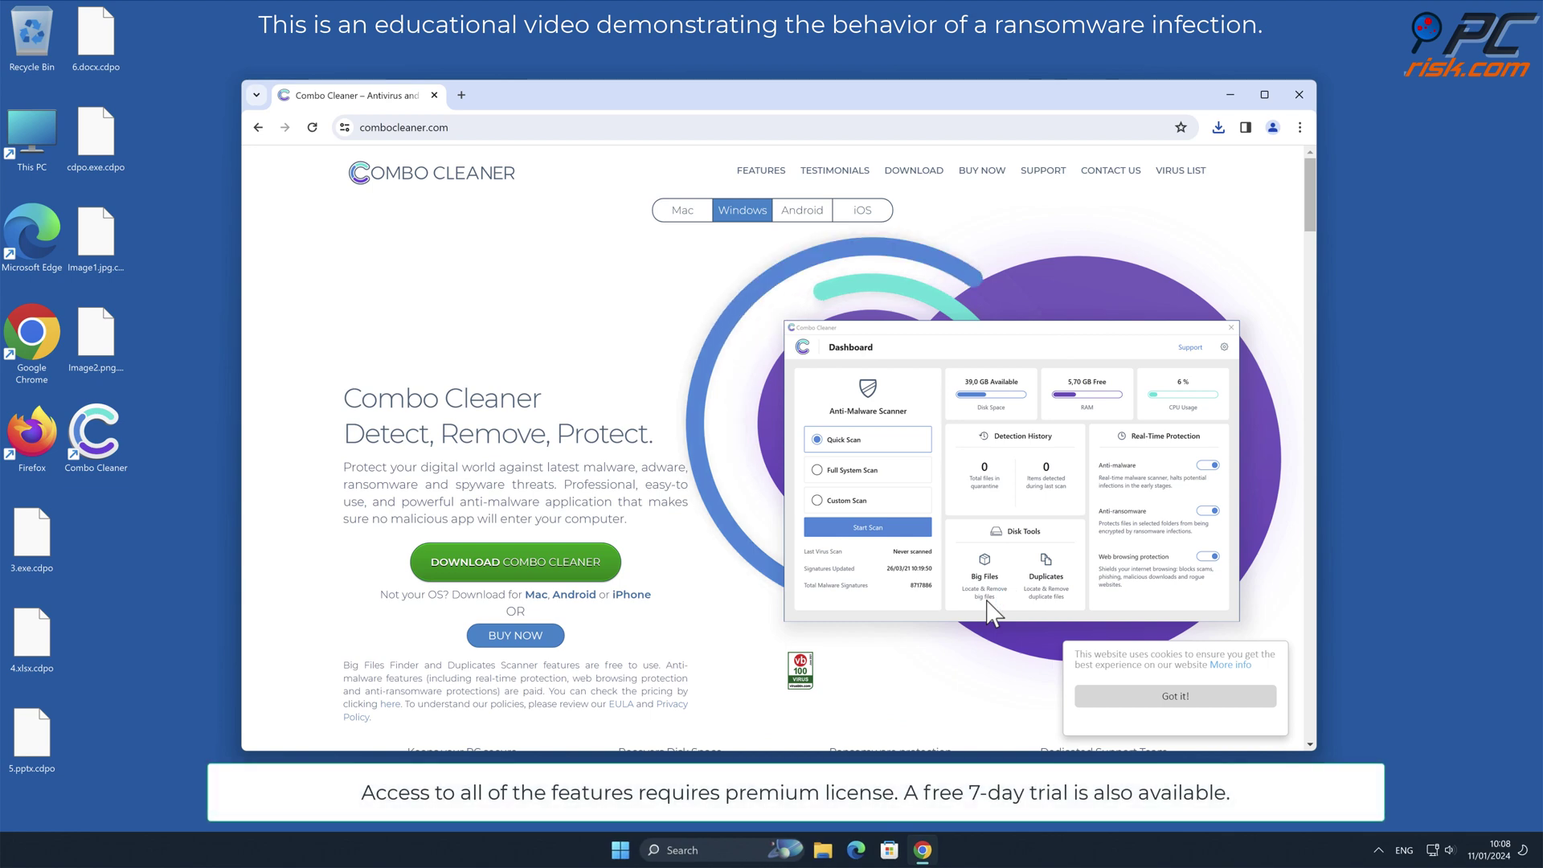
- Close Chrome and quarantine both Trojan.GenericKD.70123816 detections, handling the activation prompt
click(1298, 97)
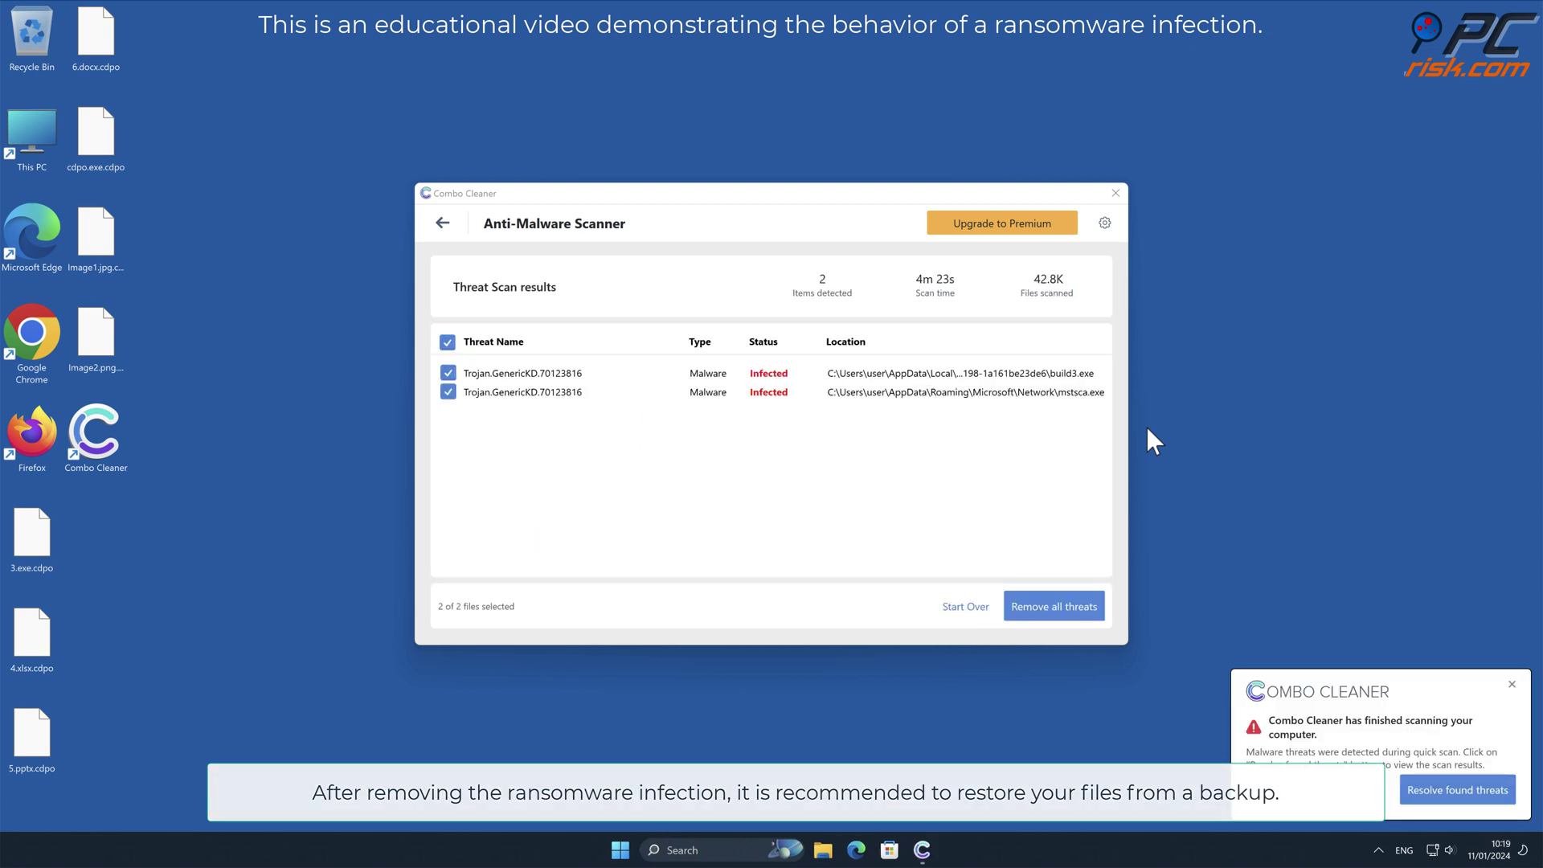
click(1073, 607)
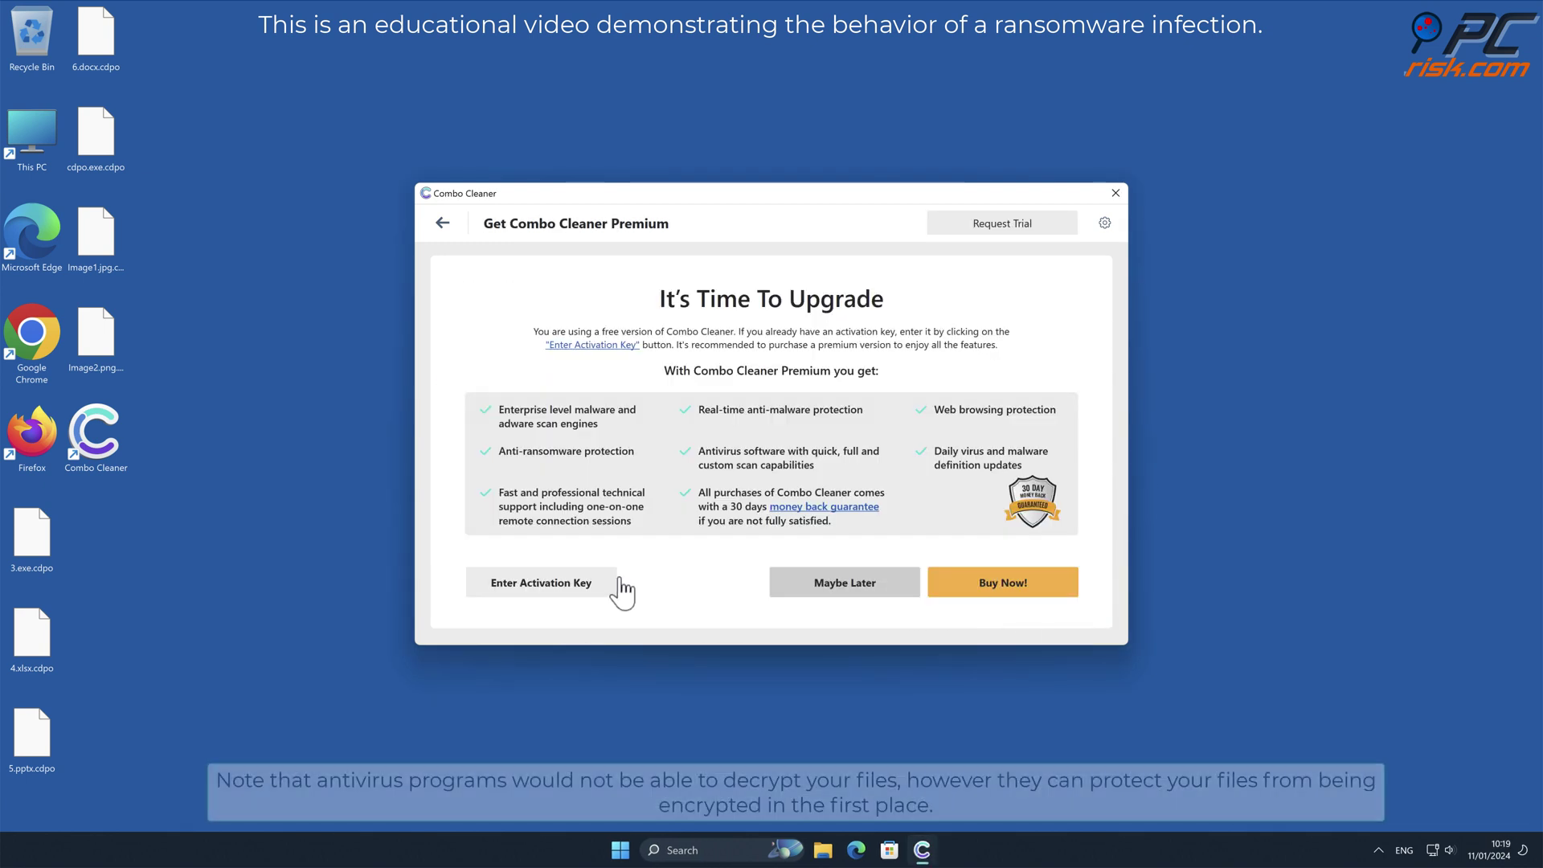
click(590, 582)
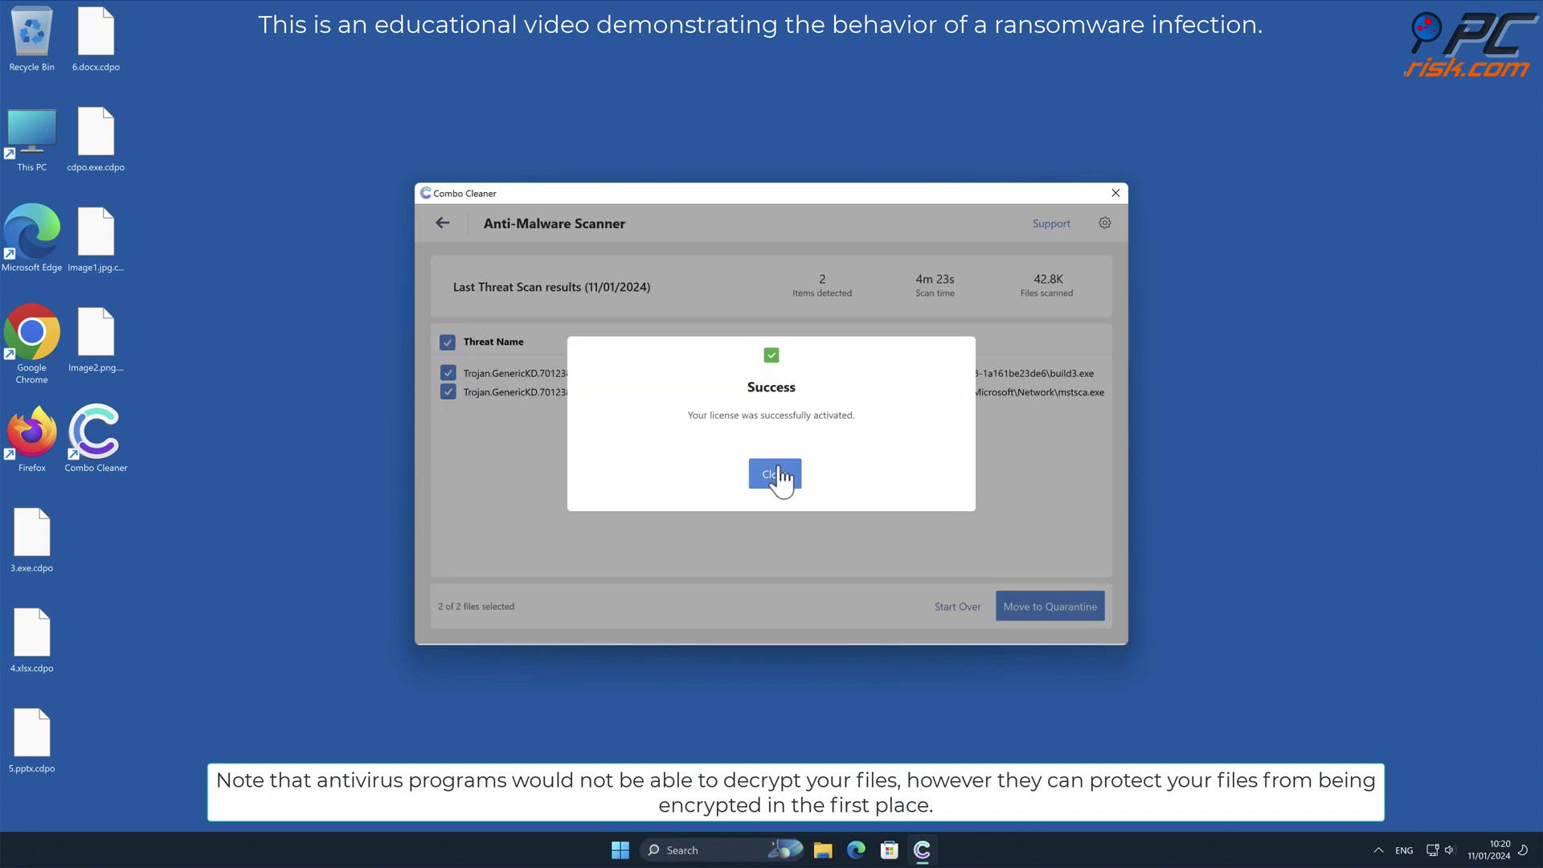
click(779, 470)
click(1081, 610)
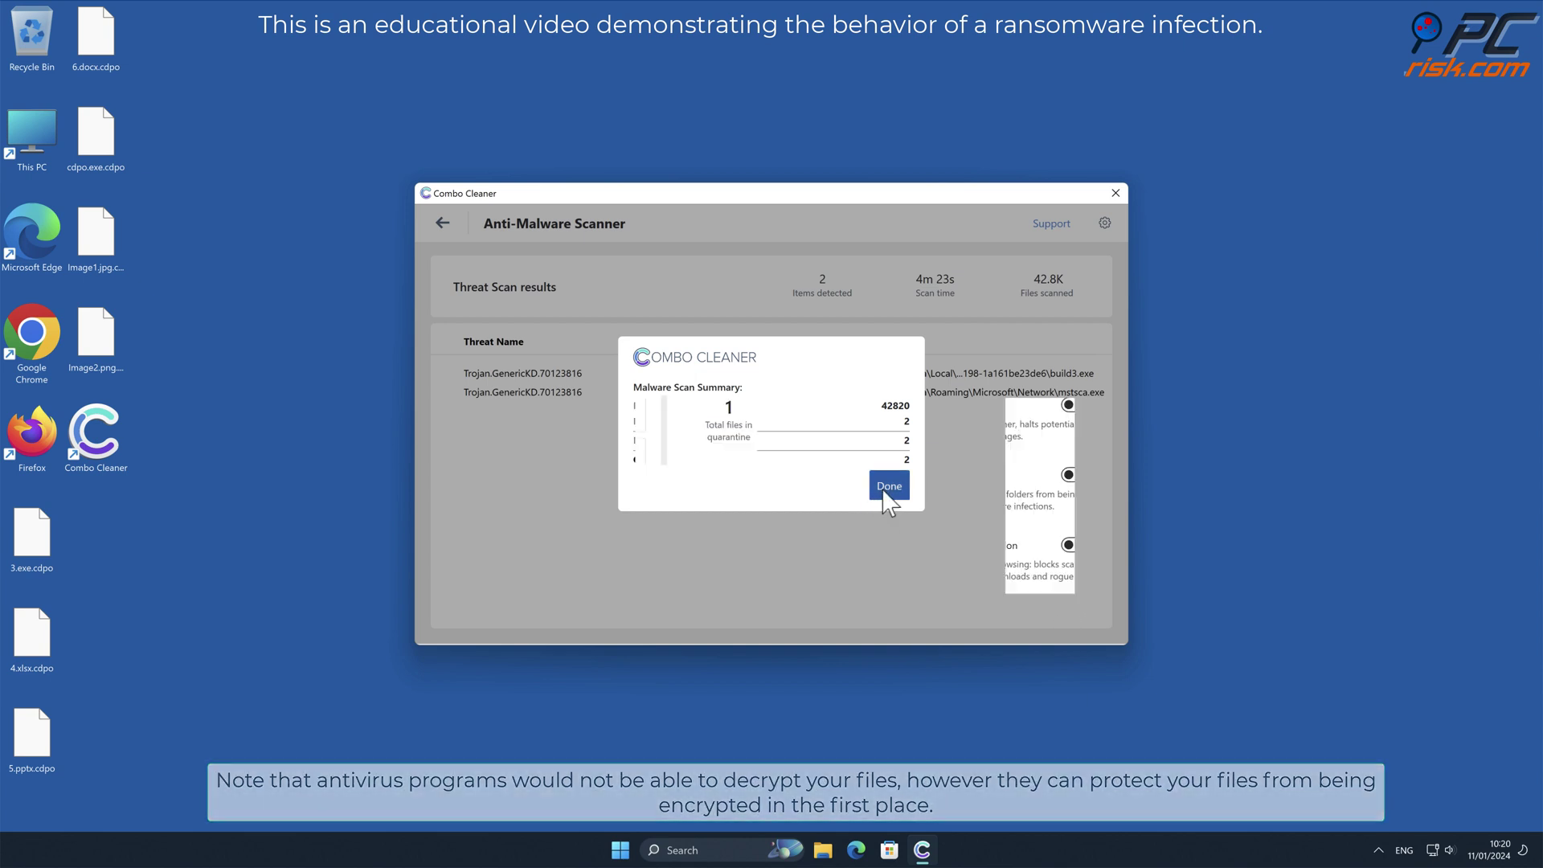
click(885, 489)
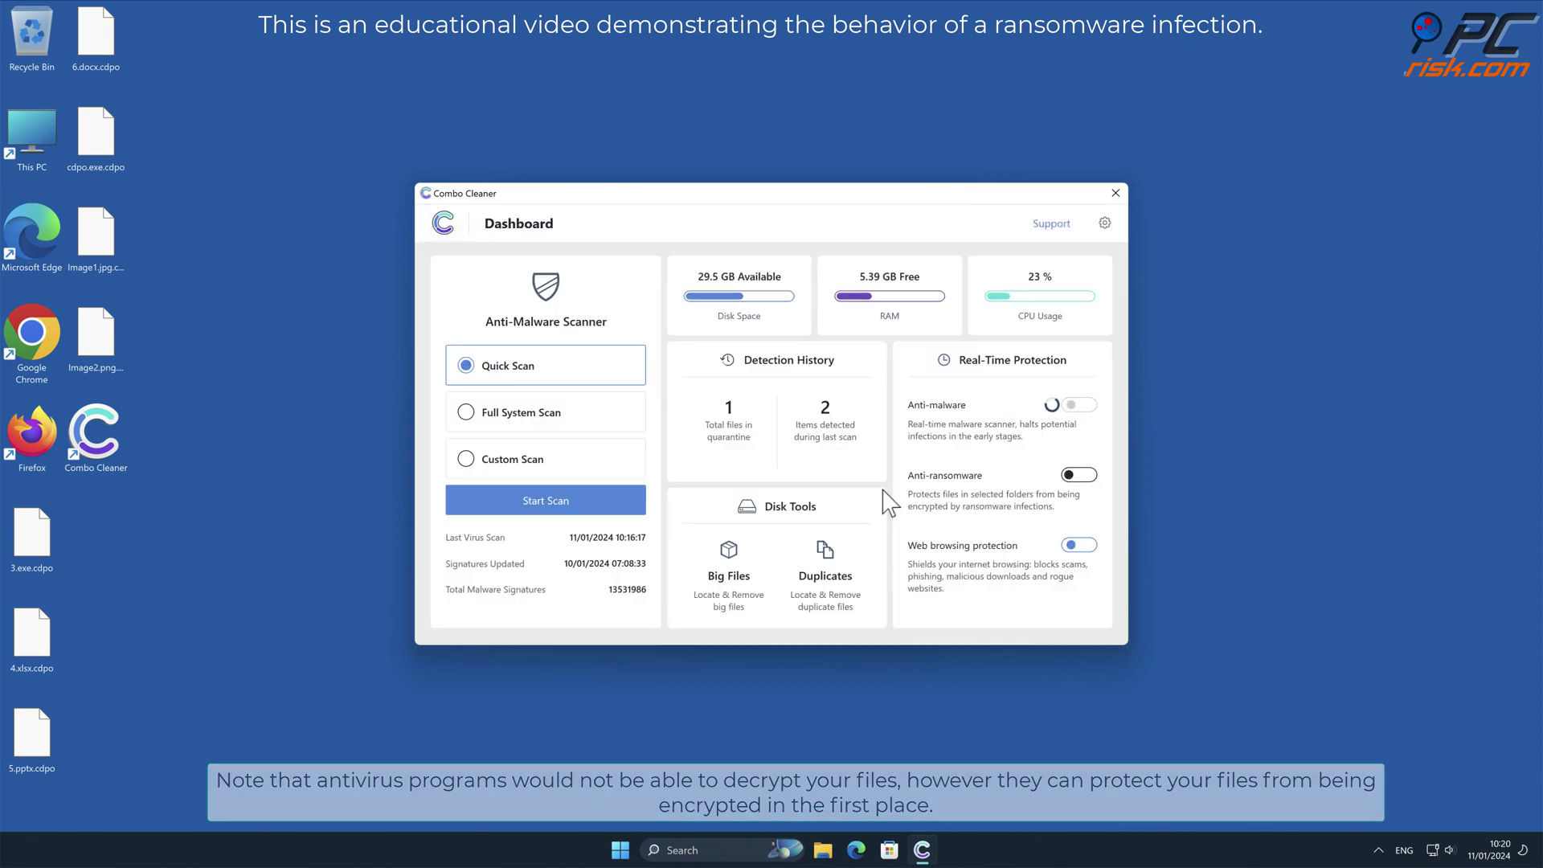
- Add C:\Users\user\Desktop as an anti-ransomware protected folder, then return to the dashboard
click(1079, 475)
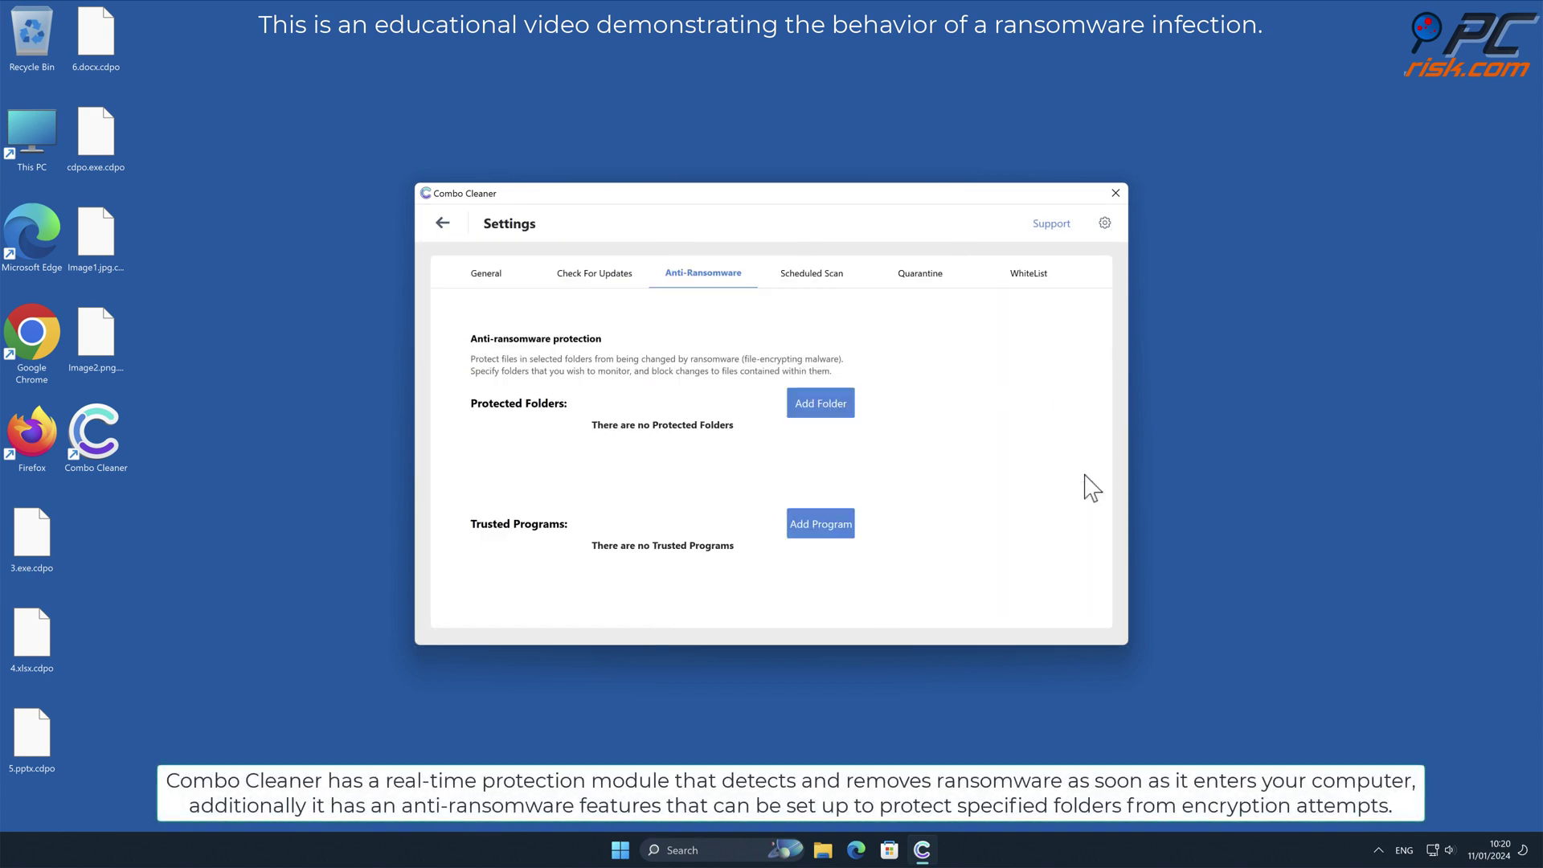
click(843, 406)
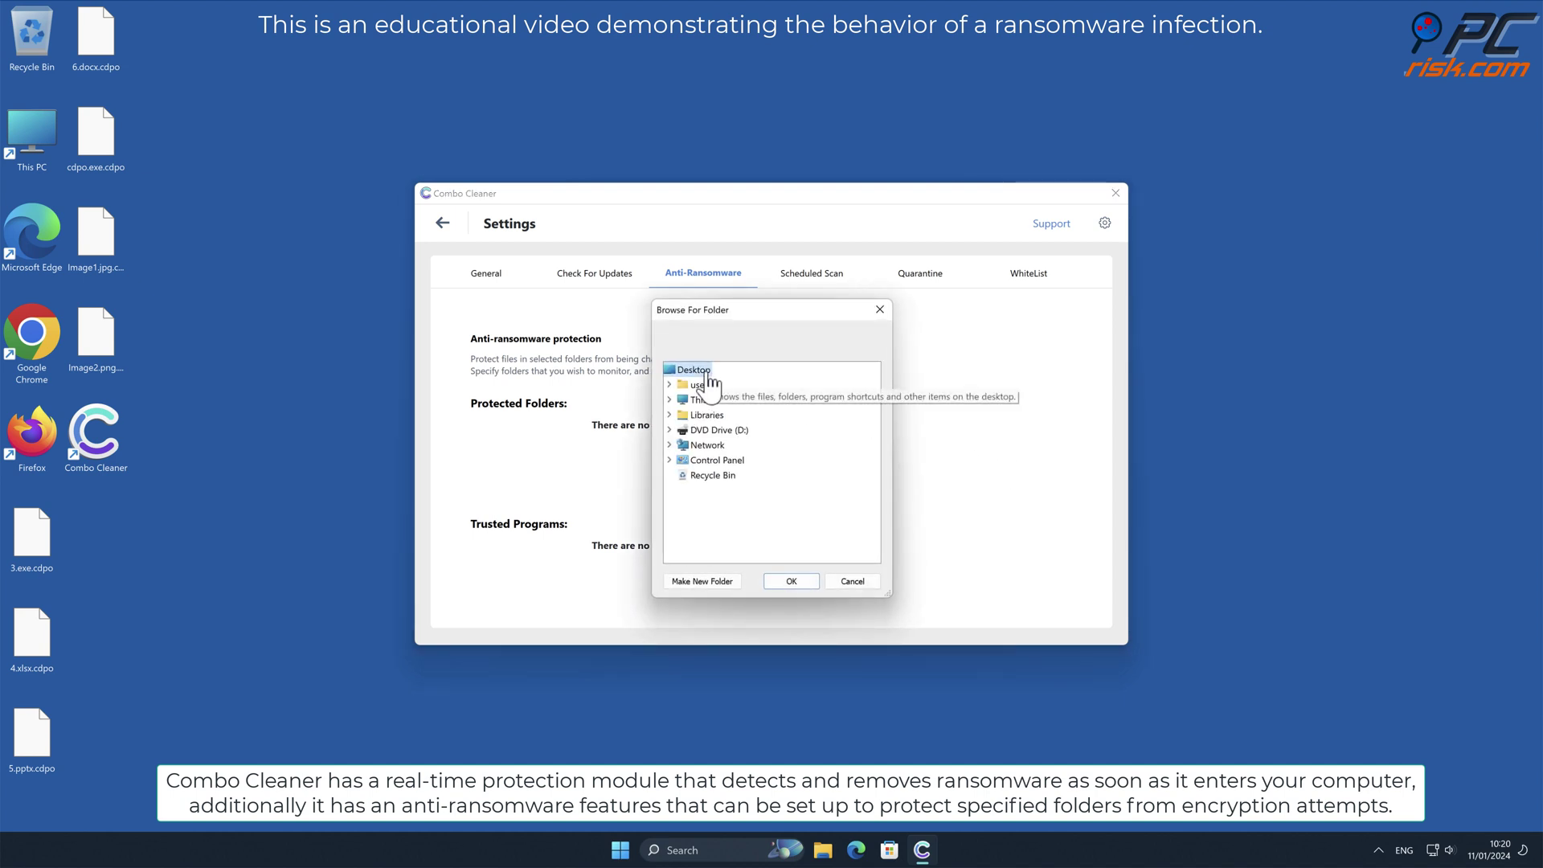
click(796, 581)
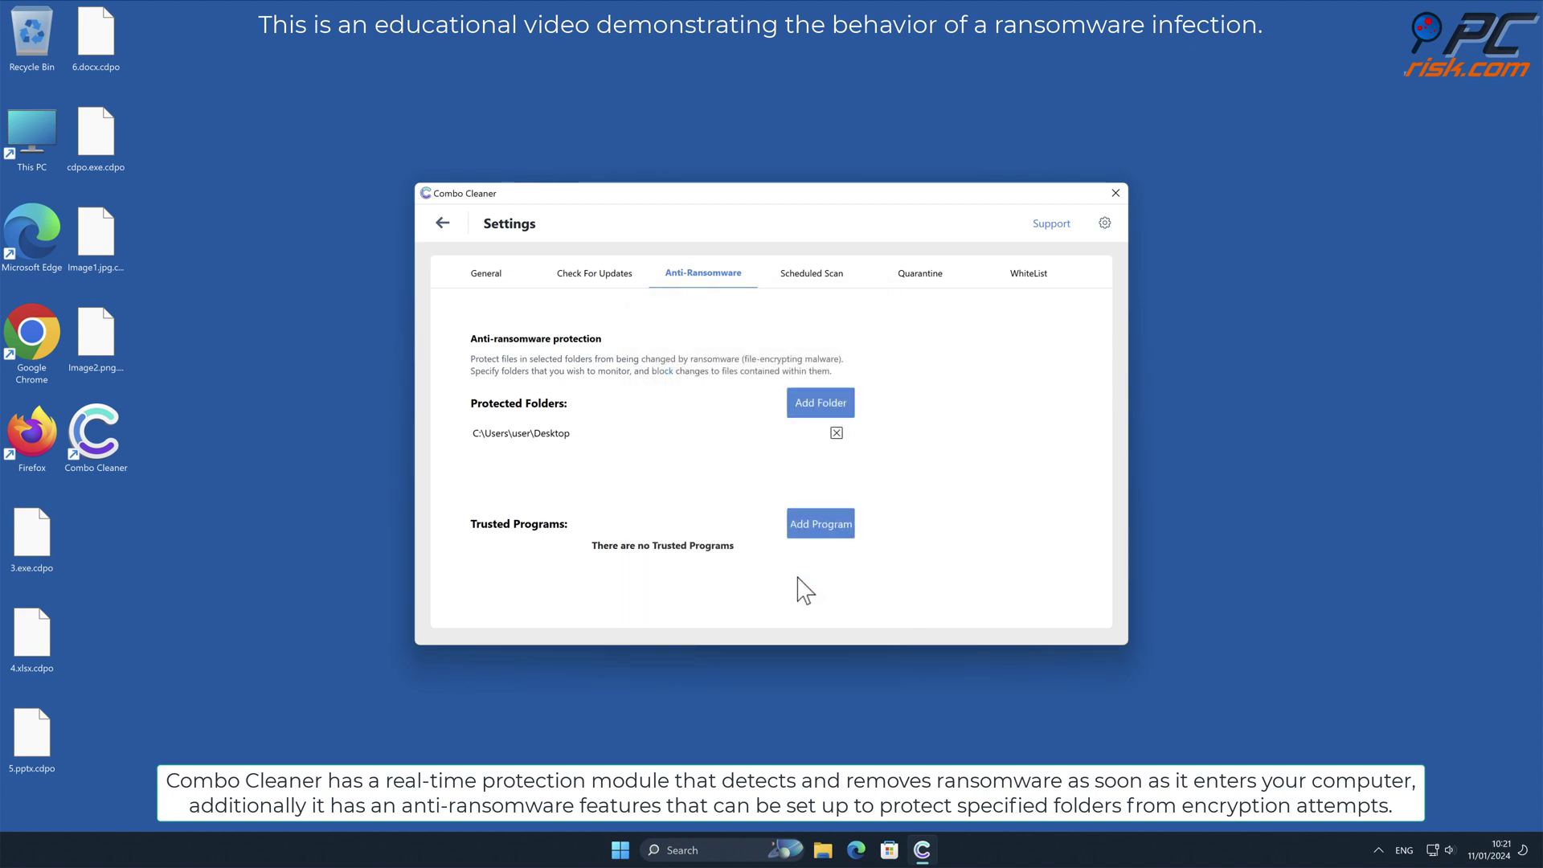
click(443, 223)
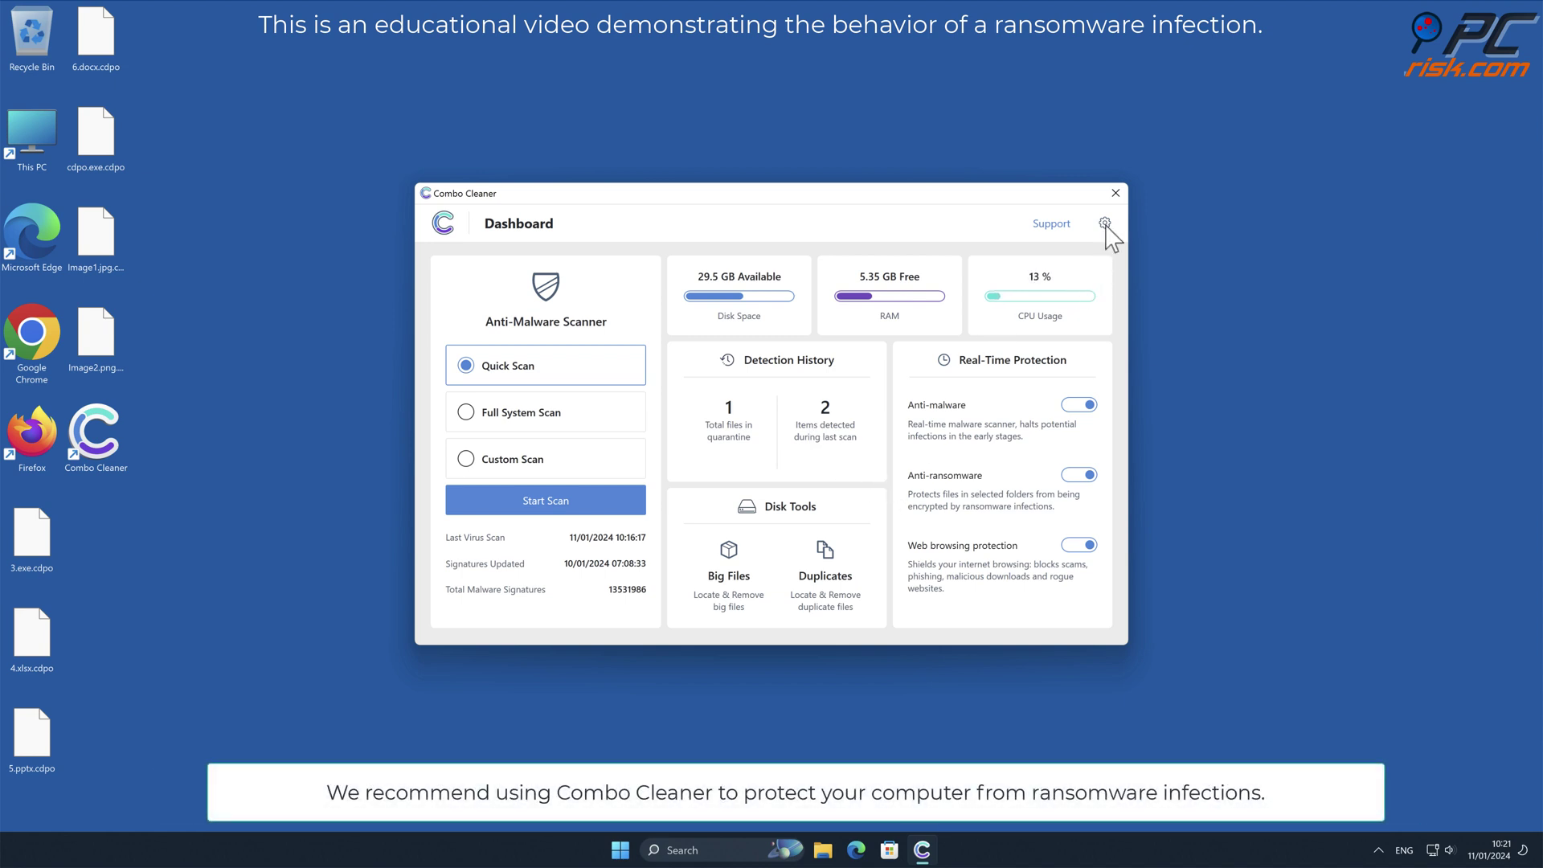
- Close the Combo Cleaner window to reveal the desktop
click(1114, 194)
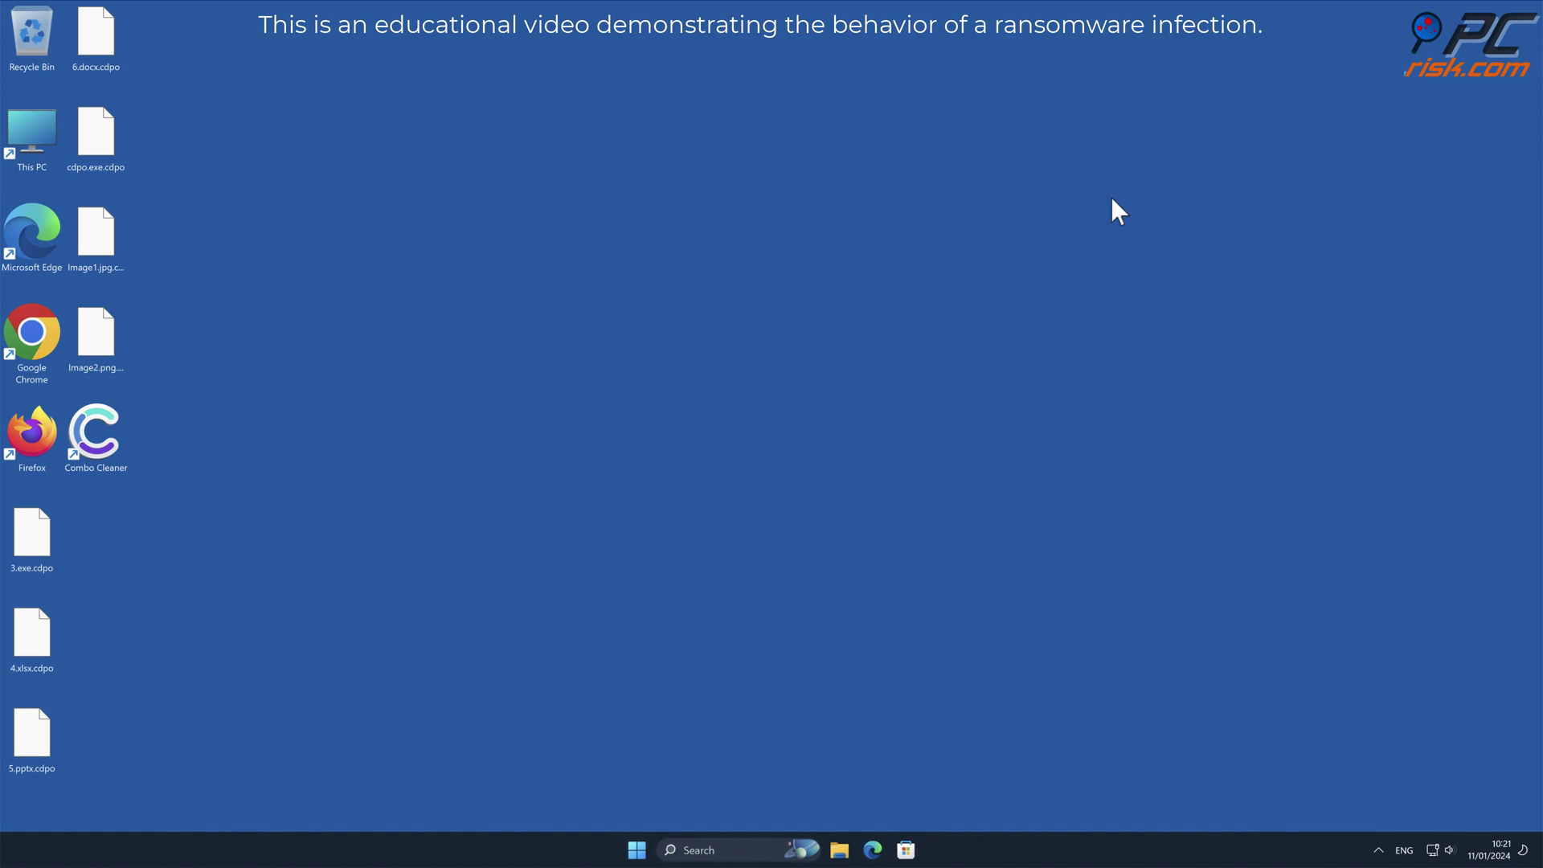